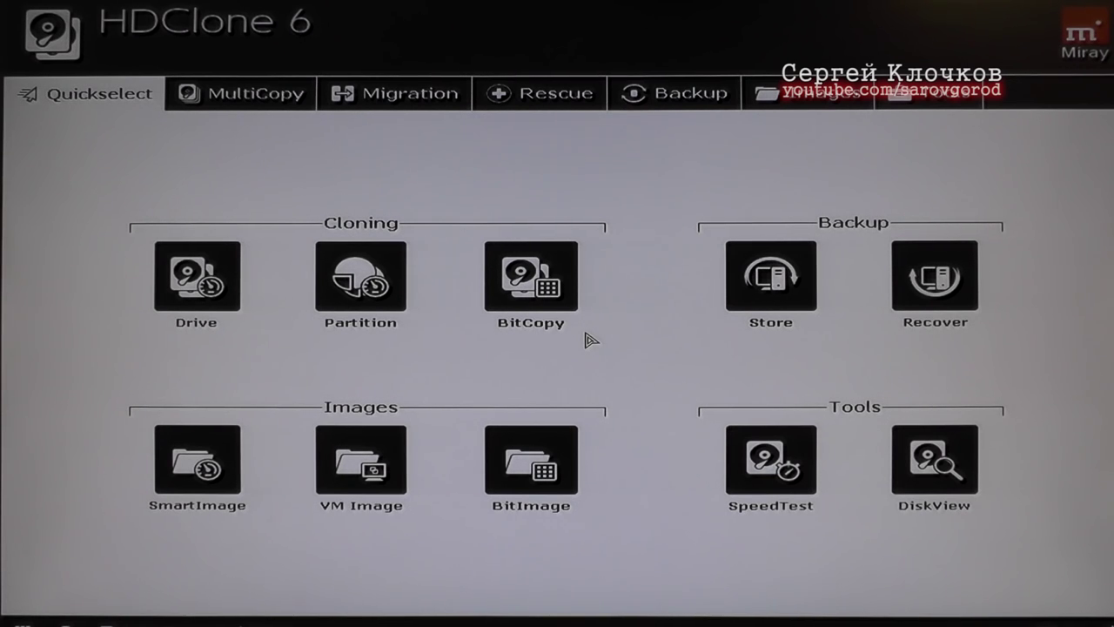
Step: Clone the JetFlash Transcend 16GB drive onto the 31,105 MB Generic STORAGE DEVICE in BitCopy mode and start copying
{"action": "left_click", "coordinate": [559, 306]}
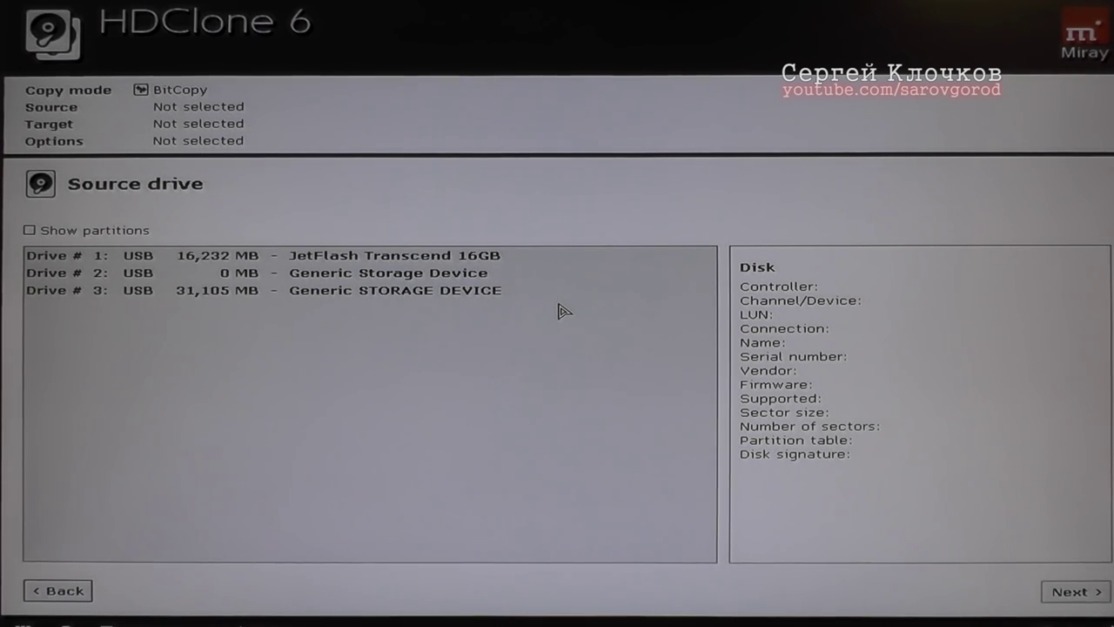
{"action": "left_click", "coordinate": [493, 259]}
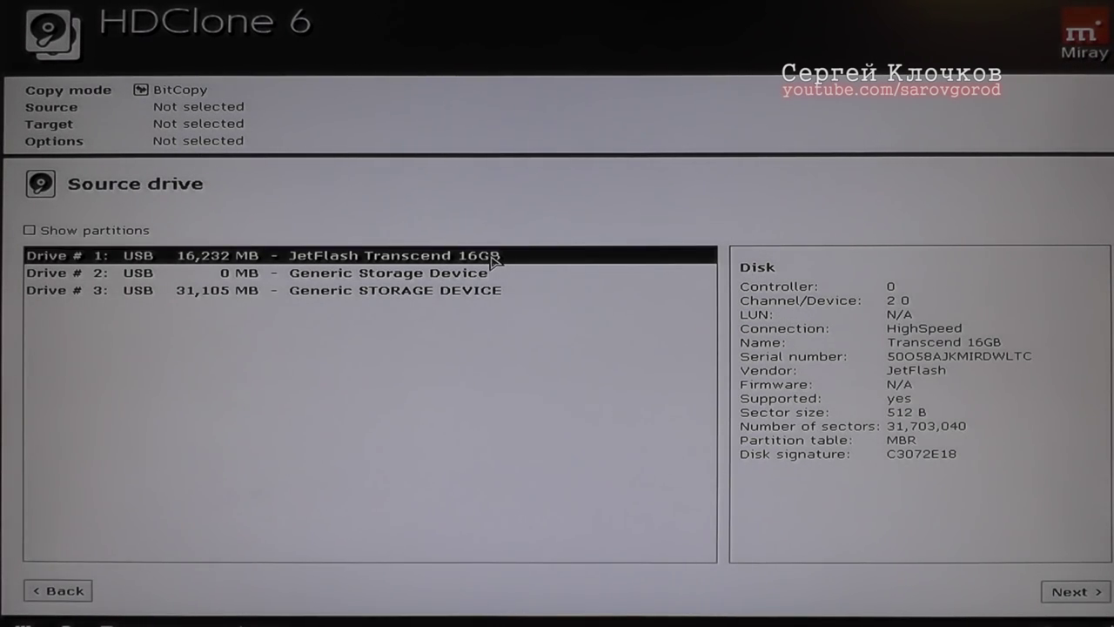
{"action": "left_click", "coordinate": [1079, 593]}
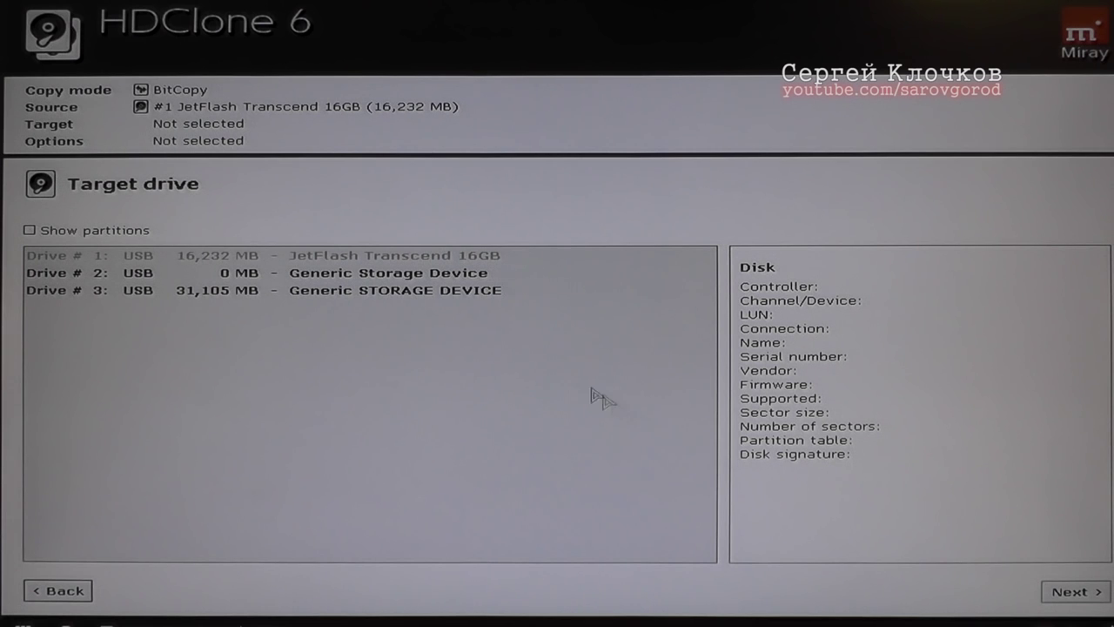
{"action": "left_click", "coordinate": [475, 292]}
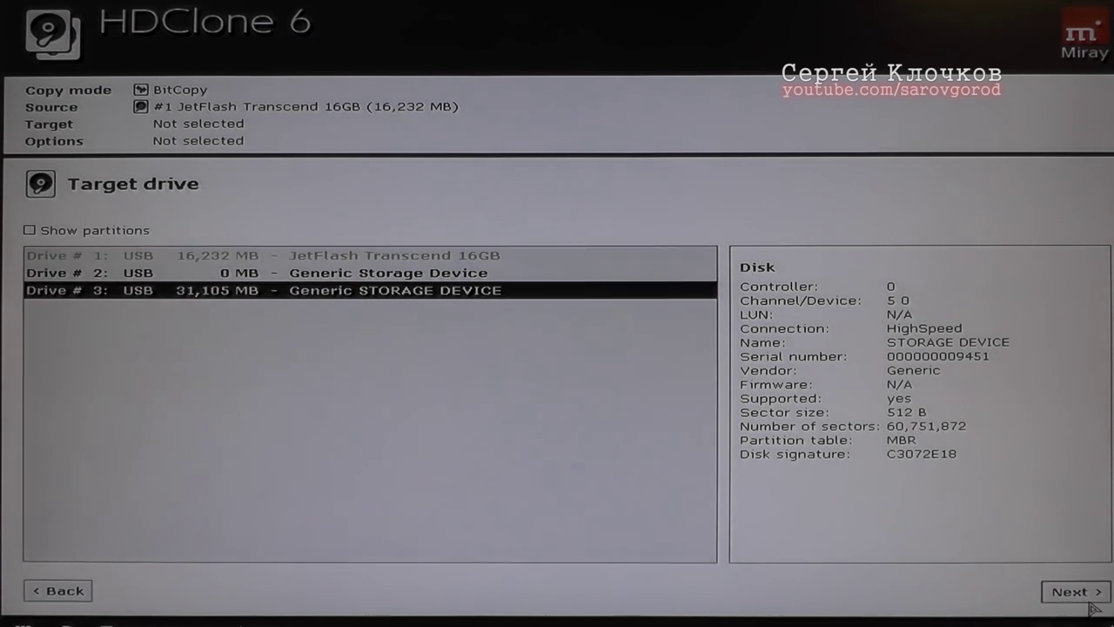
{"action": "left_click", "coordinate": [1091, 600]}
{"action": "left_click", "coordinate": [1091, 601]}
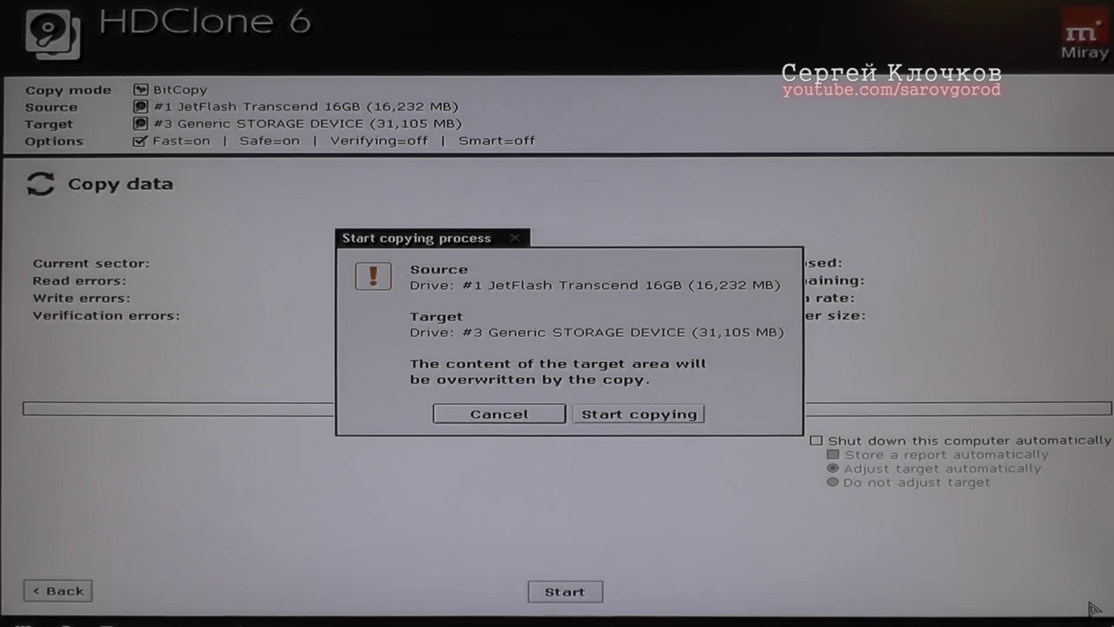
{"action": "left_click", "coordinate": [684, 422]}
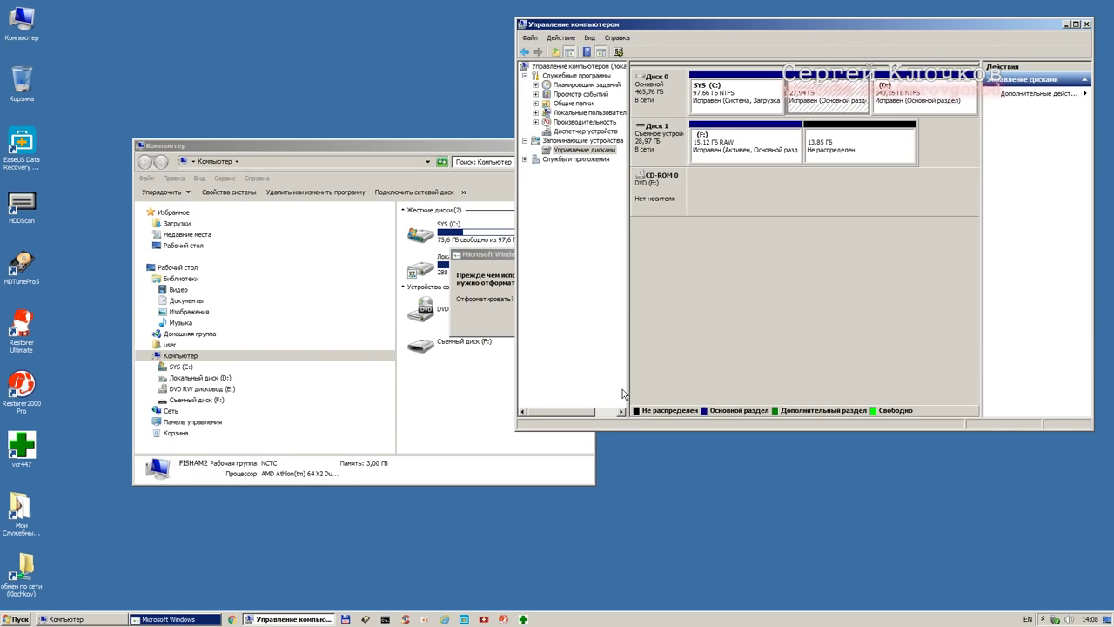
Step: Check the F: partition on Disk 1, switch to EaseUS Data Recovery Wizard and scan F: for all file types
{"action": "left_click", "coordinate": [701, 160]}
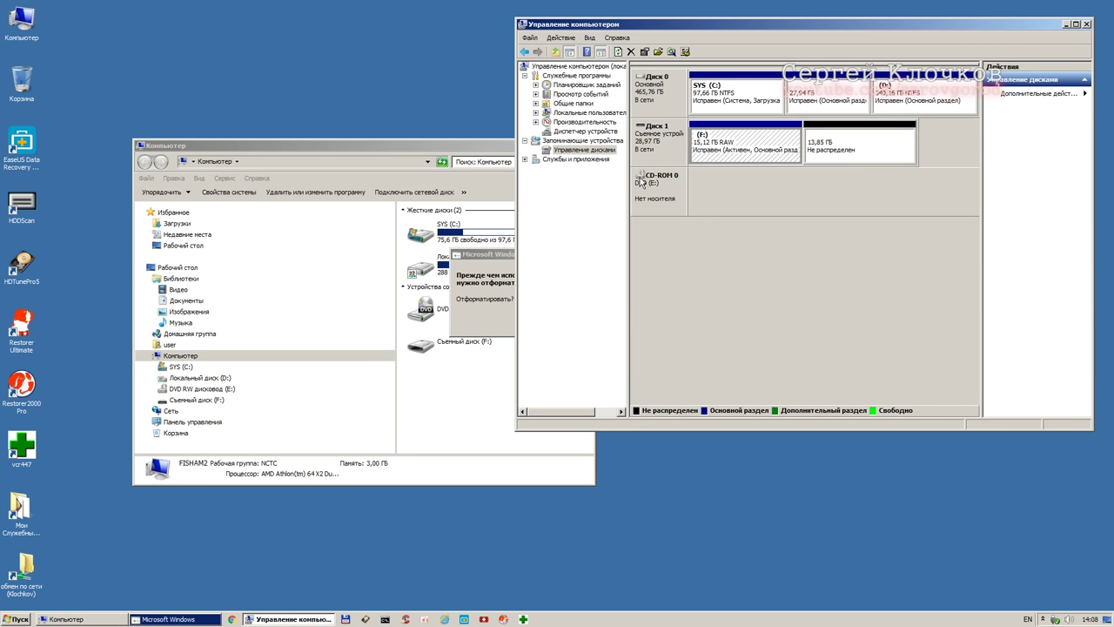
{"action": "left_click", "coordinate": [512, 256]}
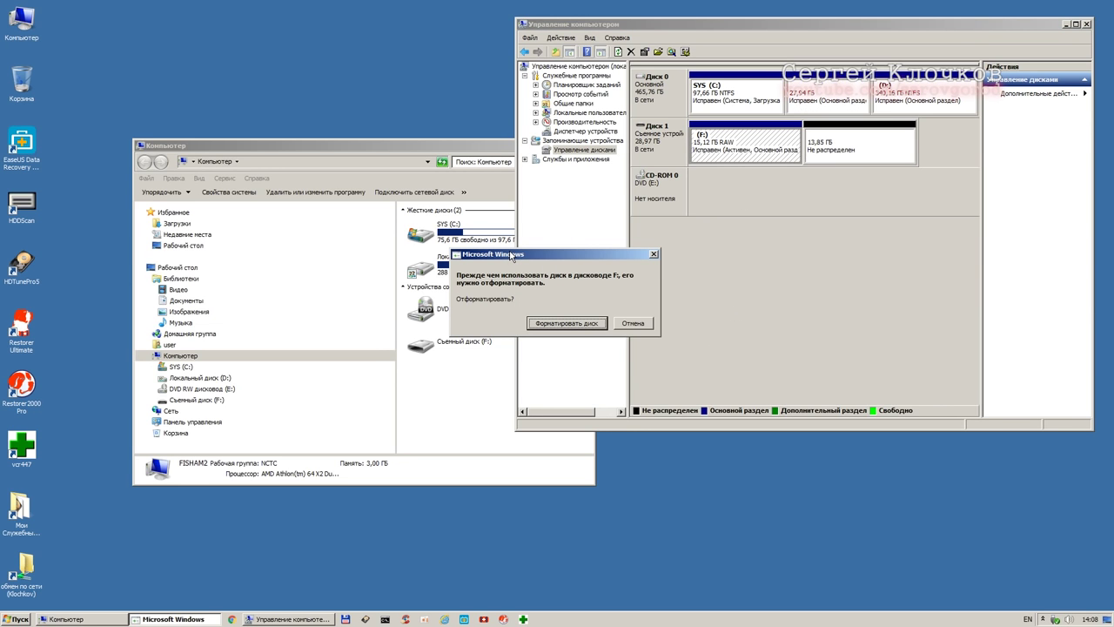
{"action": "double_click", "coordinate": [21, 146]}
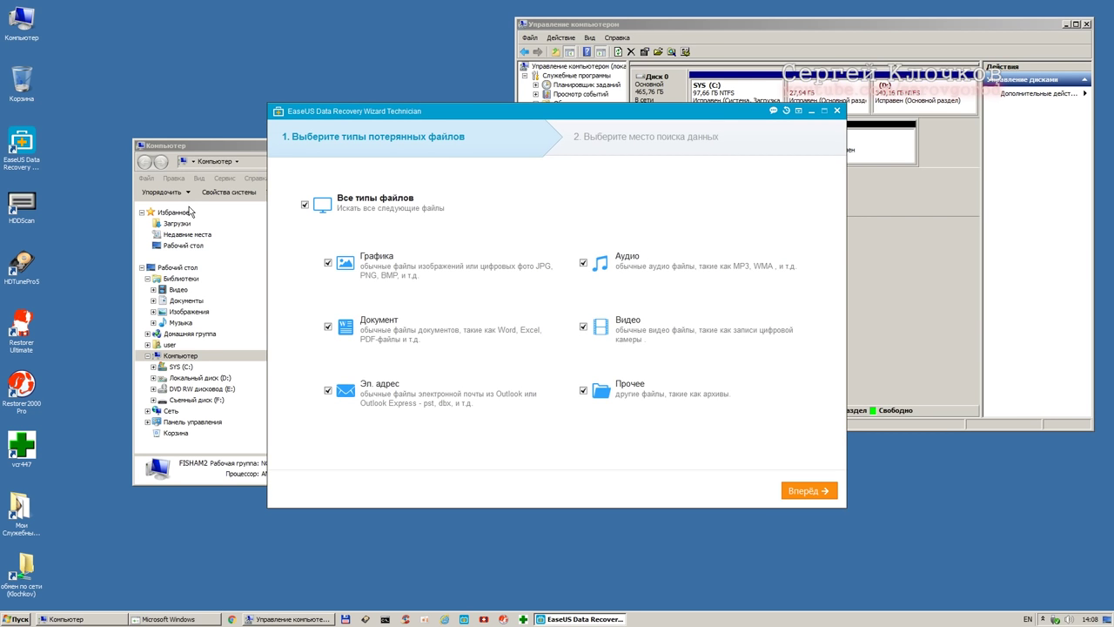
{"action": "left_click", "coordinate": [788, 492]}
{"action": "left_click", "coordinate": [729, 278]}
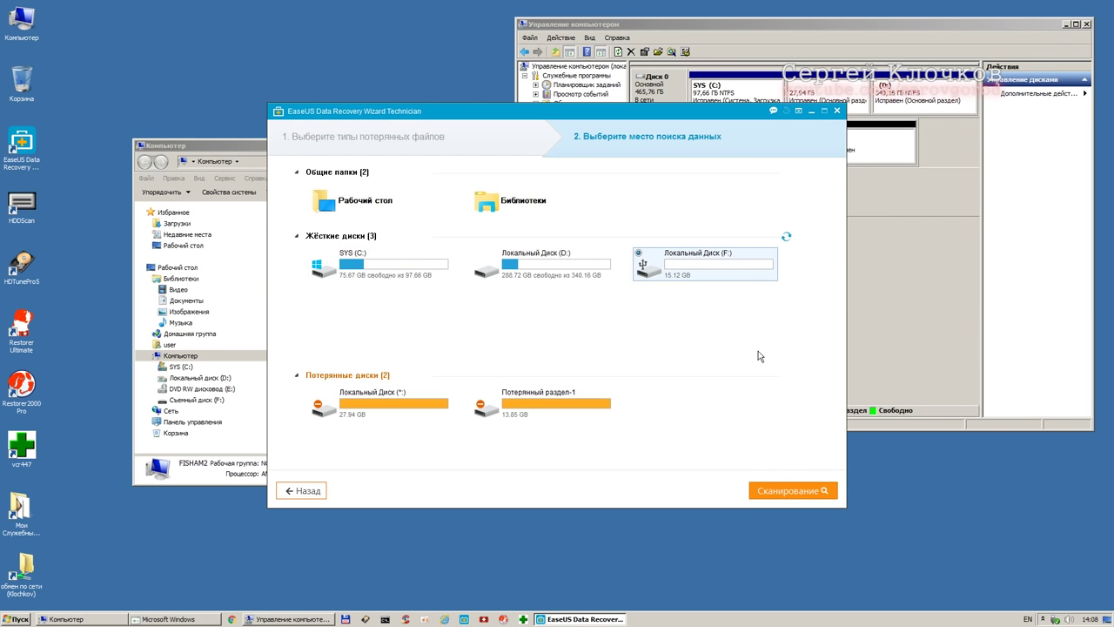
{"action": "left_click", "coordinate": [780, 490]}
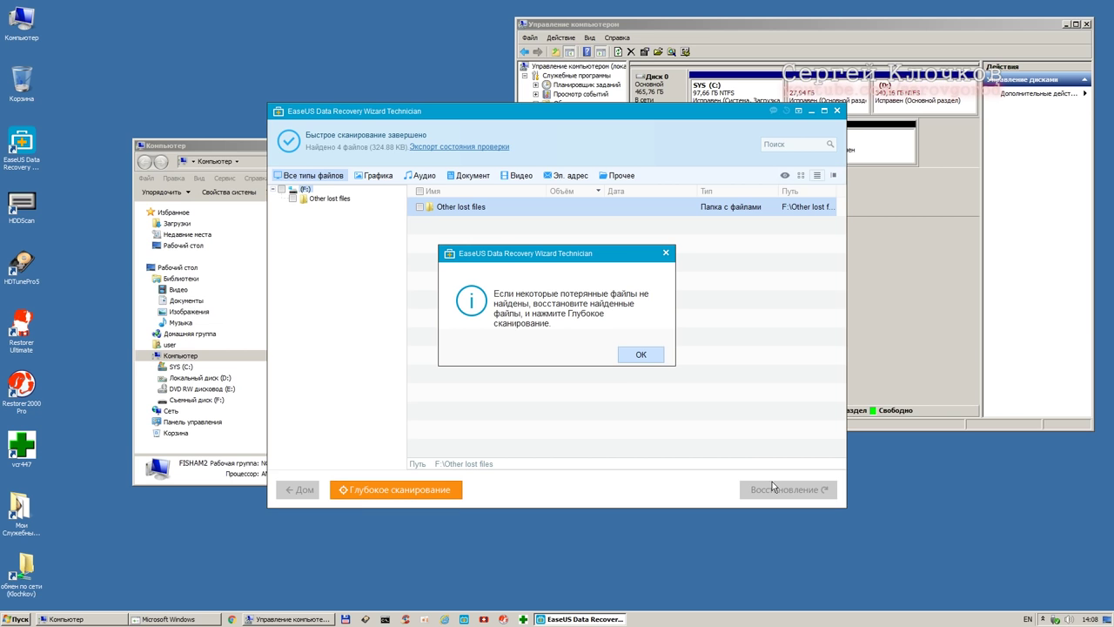
Step: Run a deep scan of disk F: for the remaining lost files
{"action": "left_click", "coordinate": [643, 355]}
{"action": "left_click", "coordinate": [426, 490]}
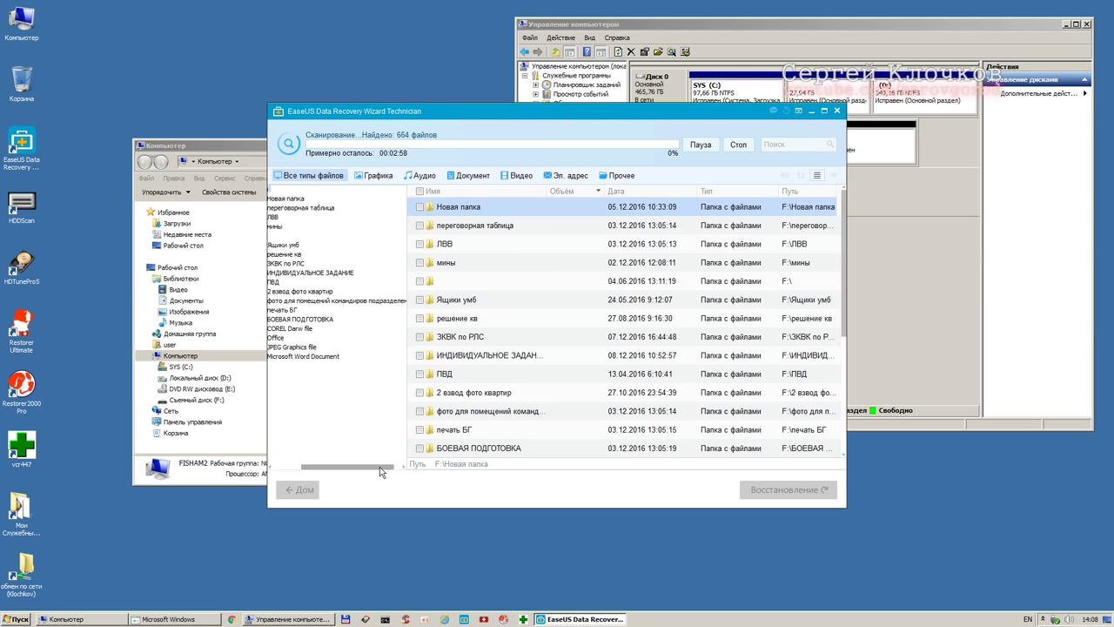
{"action": "left_click_drag", "start_coordinate": [379, 467], "coordinate": [340, 467]}
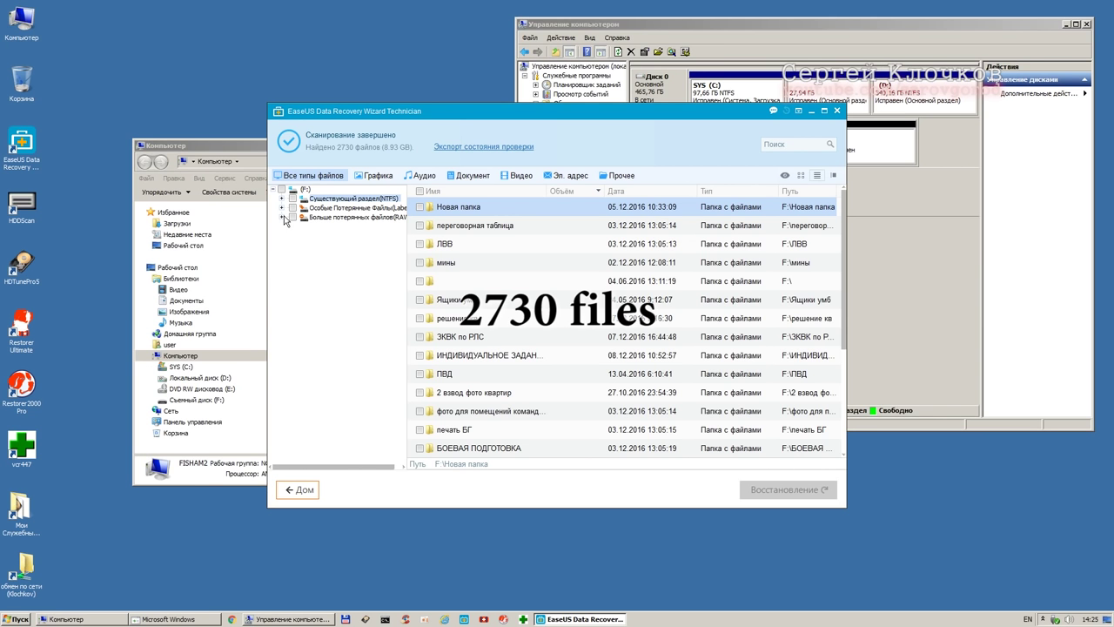
Step: Expand the found NTFS, special lost files and RAW groups and examine the переговорная таблица and мины folders
{"action": "left_click", "coordinate": [284, 217]}
{"action": "left_click", "coordinate": [280, 209]}
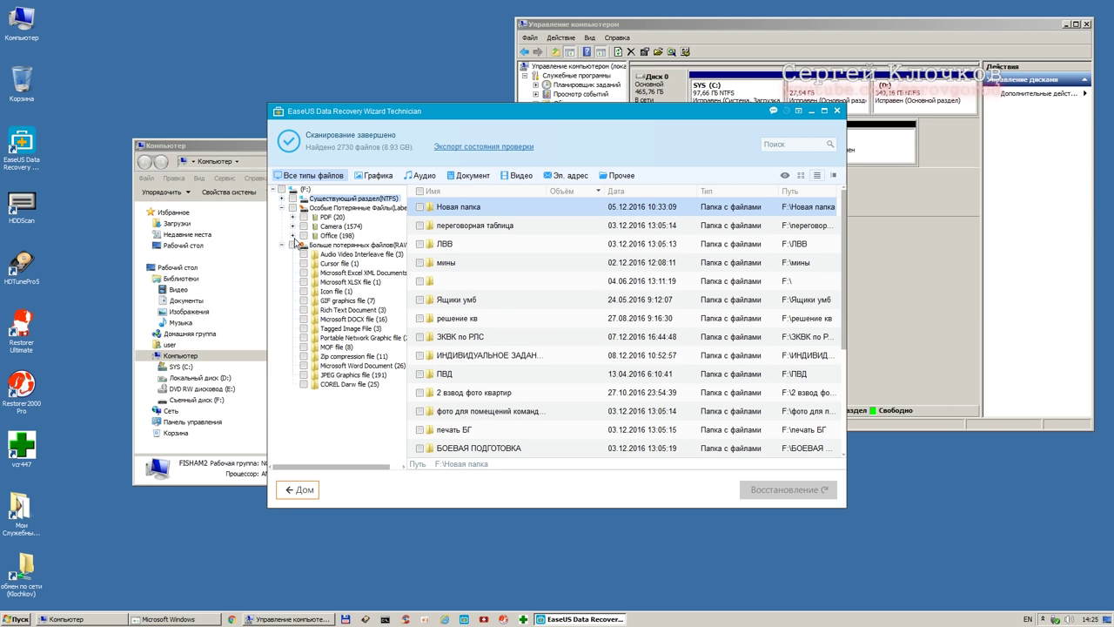
{"action": "left_click", "coordinate": [292, 236]}
{"action": "left_click", "coordinate": [282, 199]}
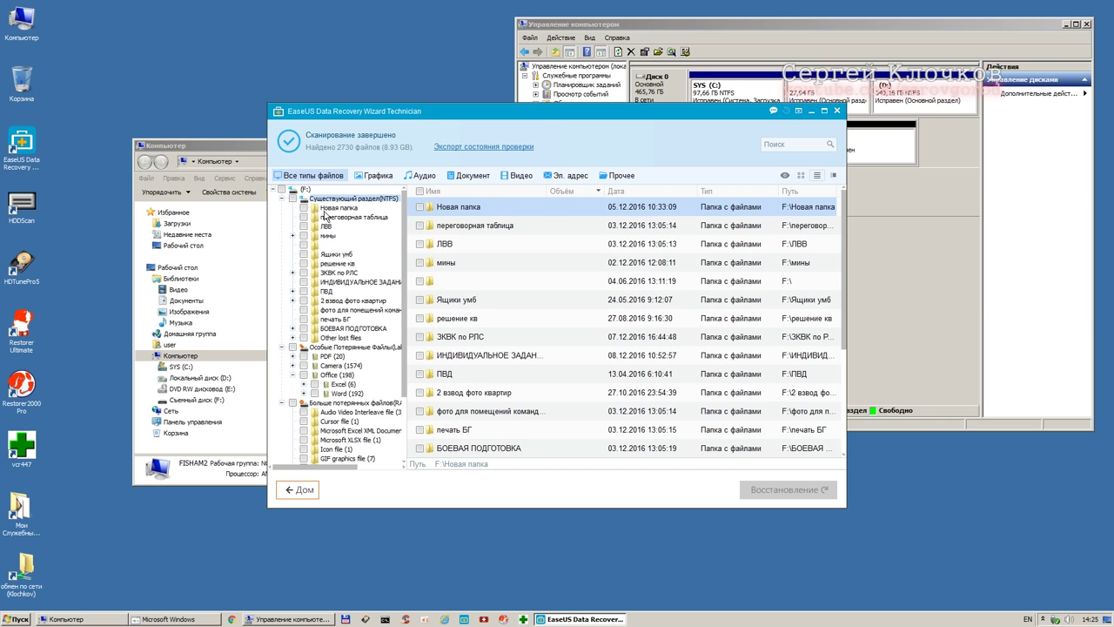
{"action": "left_click", "coordinate": [328, 216]}
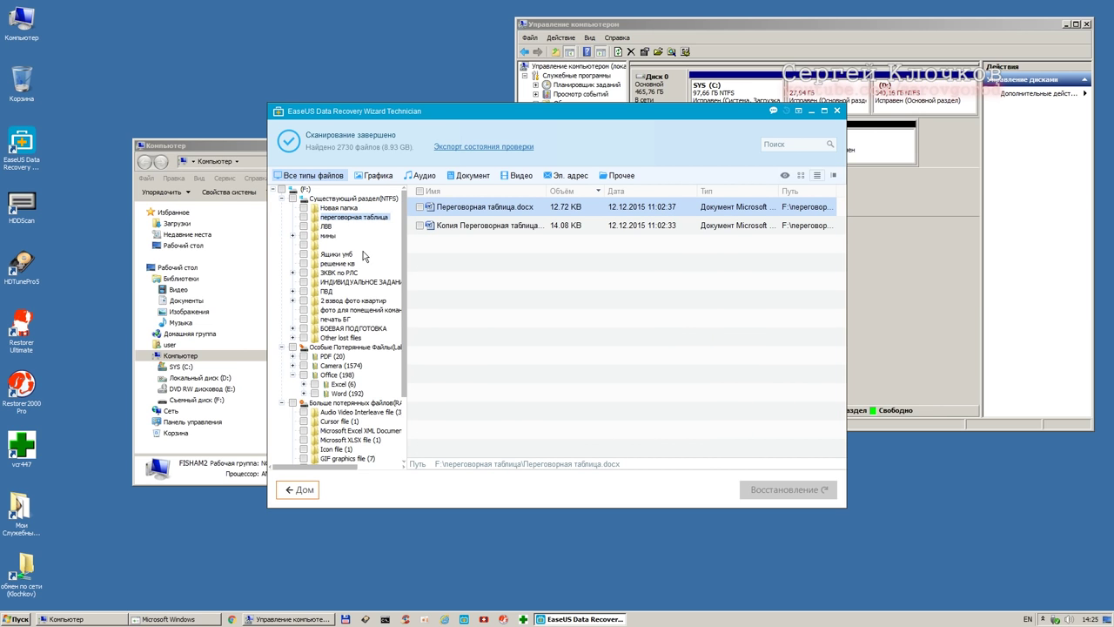
{"action": "left_click", "coordinate": [328, 236]}
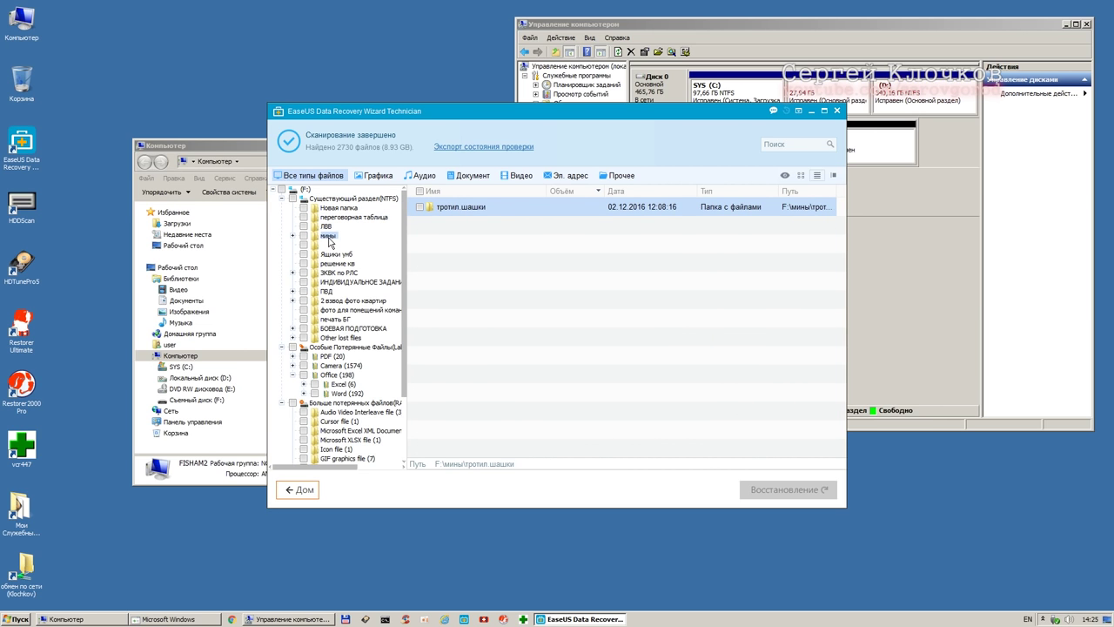
Step: Select all files found on F: and recover them into a new folder 27042017 on disk D:
{"action": "left_click", "coordinate": [293, 199]}
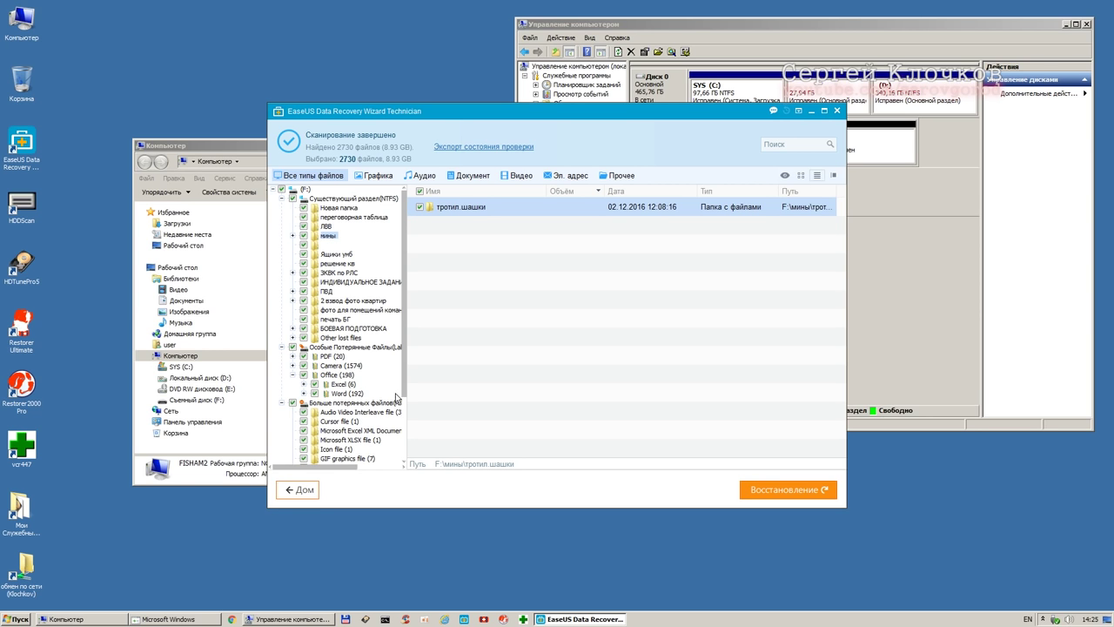
{"action": "scroll", "coordinate": [402, 388], "scroll_direction": "down", "scroll_amount": 2}
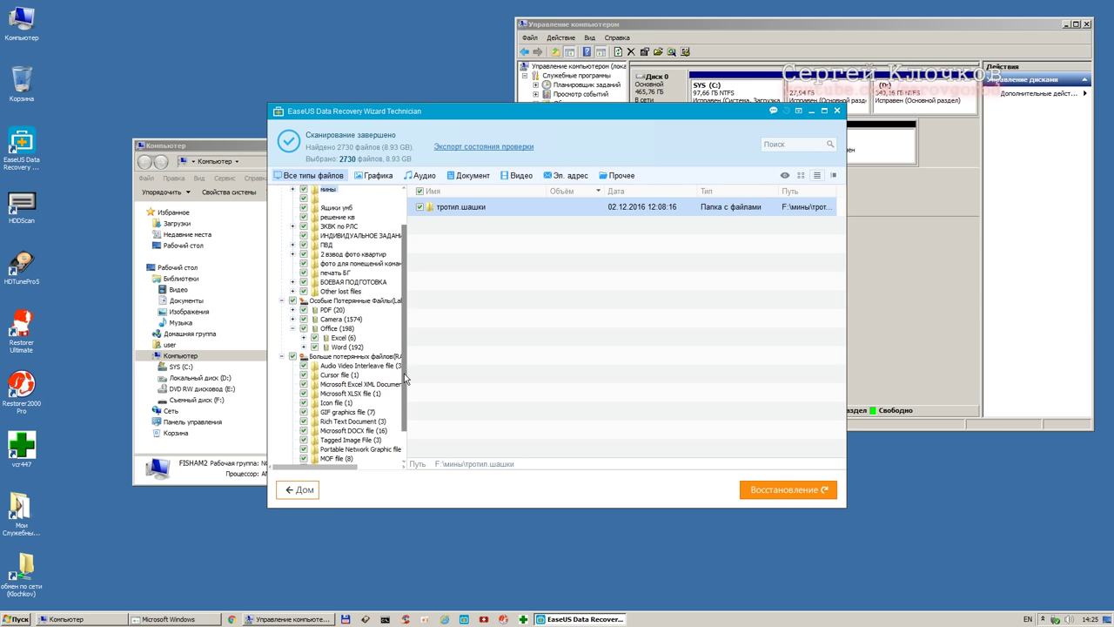
{"action": "scroll", "coordinate": [405, 378], "scroll_direction": "down", "scroll_amount": 2}
{"action": "left_click", "coordinate": [426, 373]}
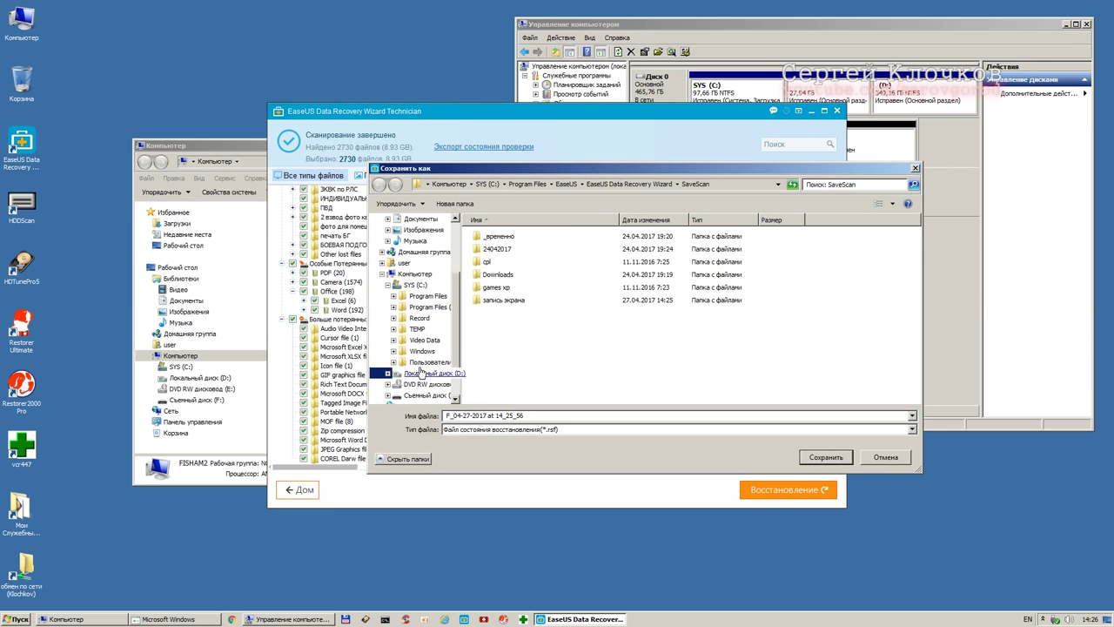
{"action": "key", "text": "ctrl+shift+n"}
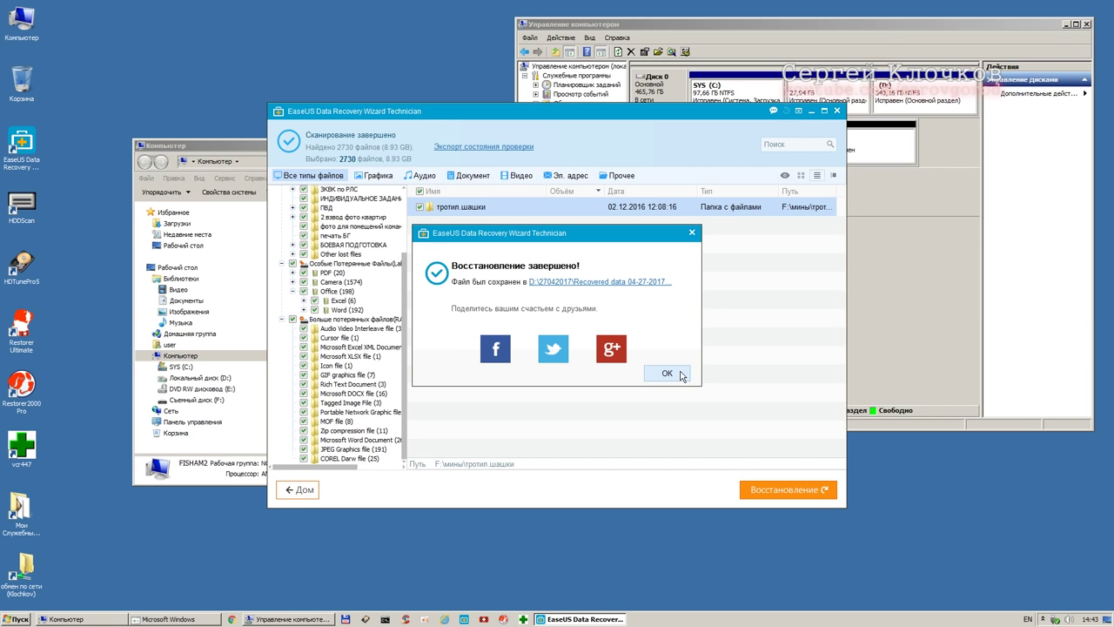
Step: Open the recovered data folder and examine the NIKON photos under Camera, the RAW file folders and NTFS 0
{"action": "left_click", "coordinate": [649, 285]}
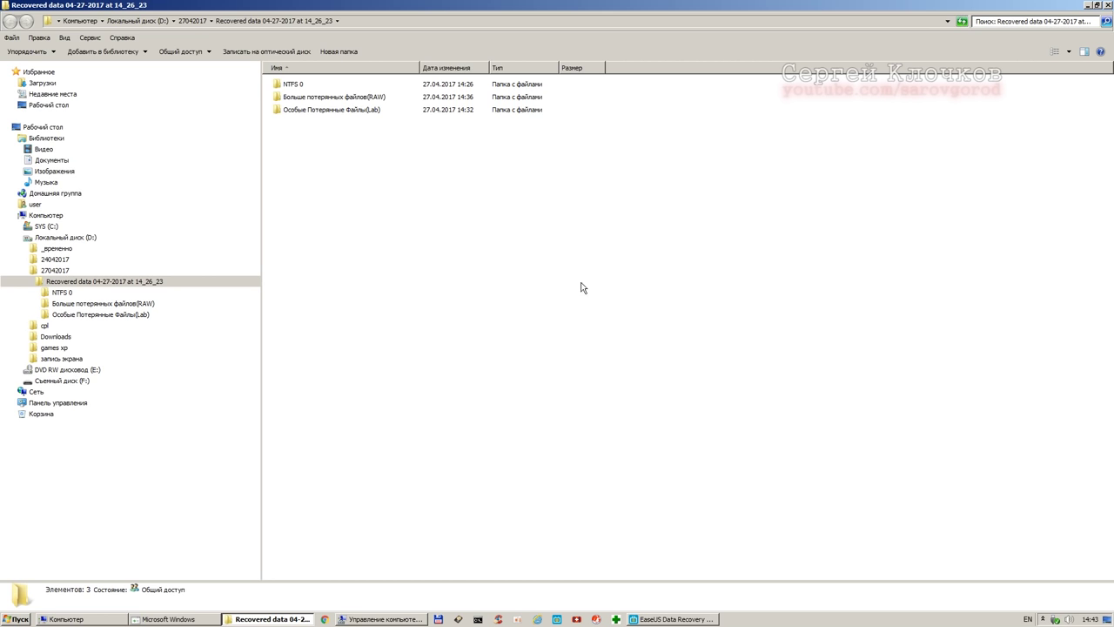
{"action": "left_click", "coordinate": [36, 315]}
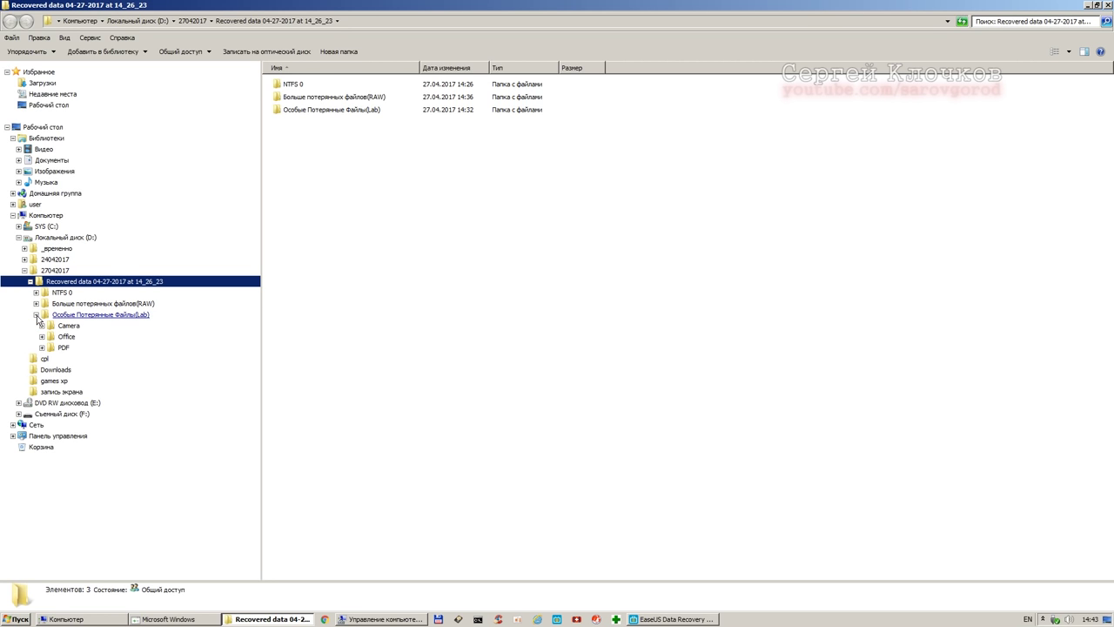
{"action": "left_click", "coordinate": [41, 325]}
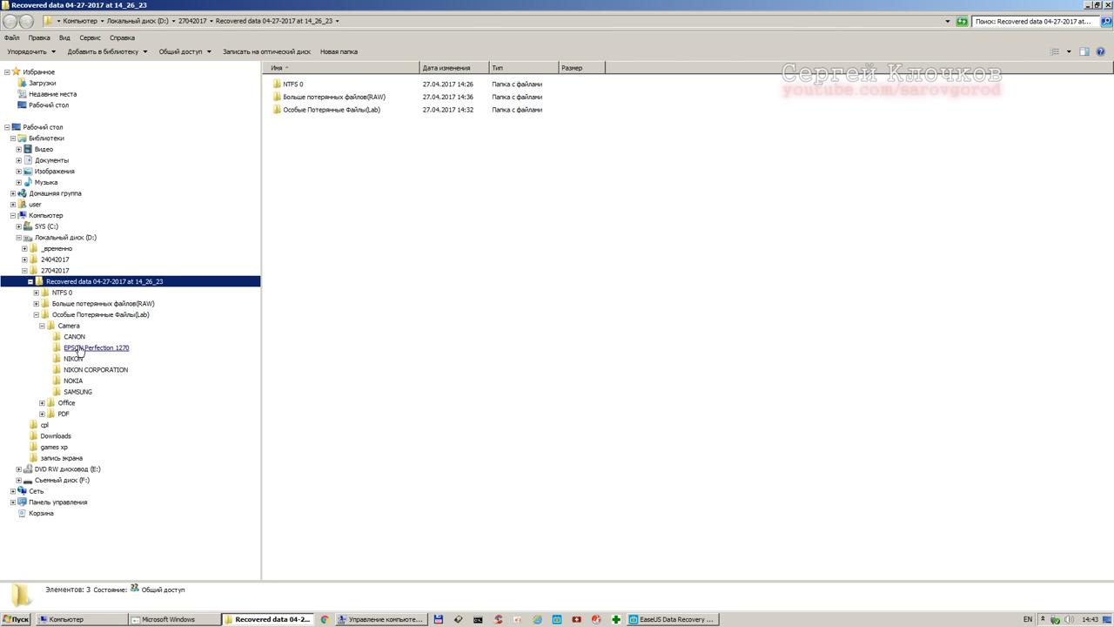
{"action": "left_click", "coordinate": [78, 348]}
{"action": "left_click", "coordinate": [73, 359]}
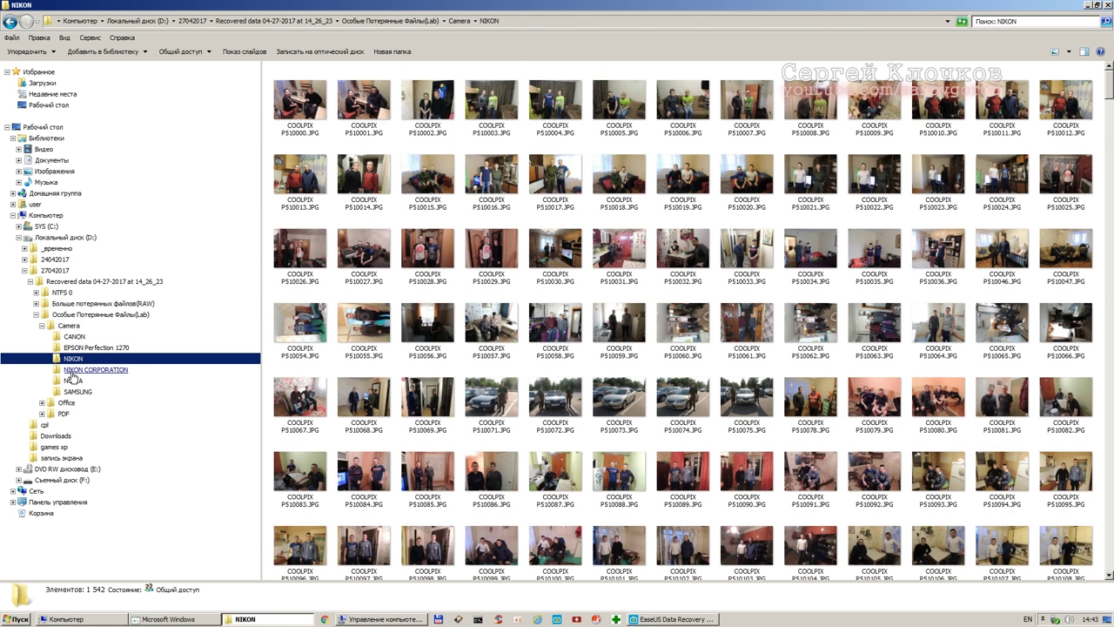
{"action": "left_click", "coordinate": [36, 314]}
{"action": "left_click", "coordinate": [36, 304]}
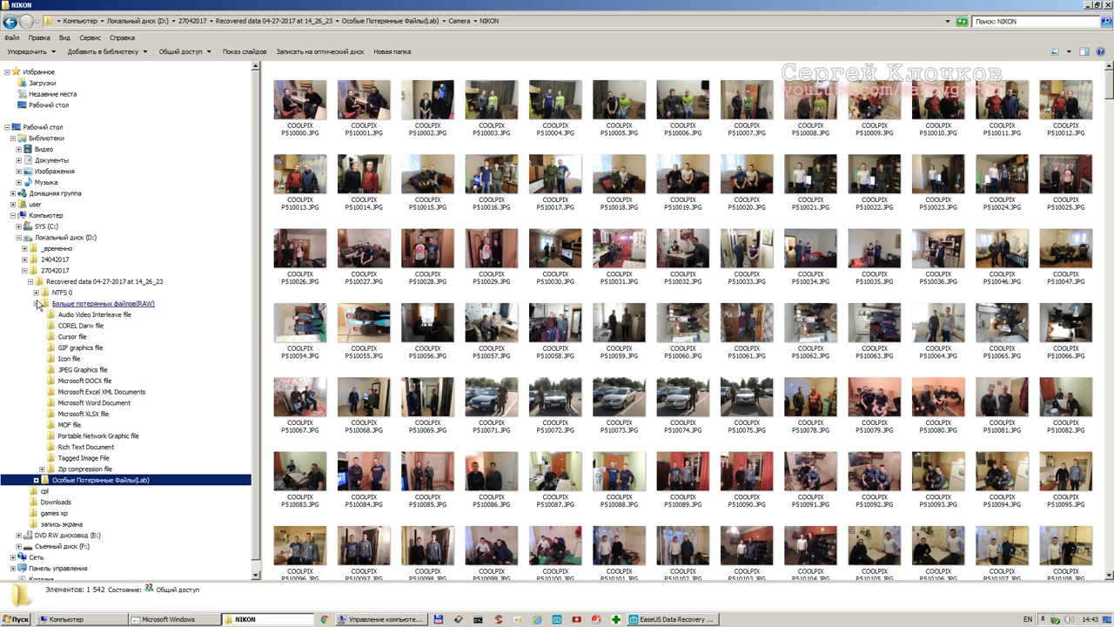
{"action": "left_click", "coordinate": [59, 295]}
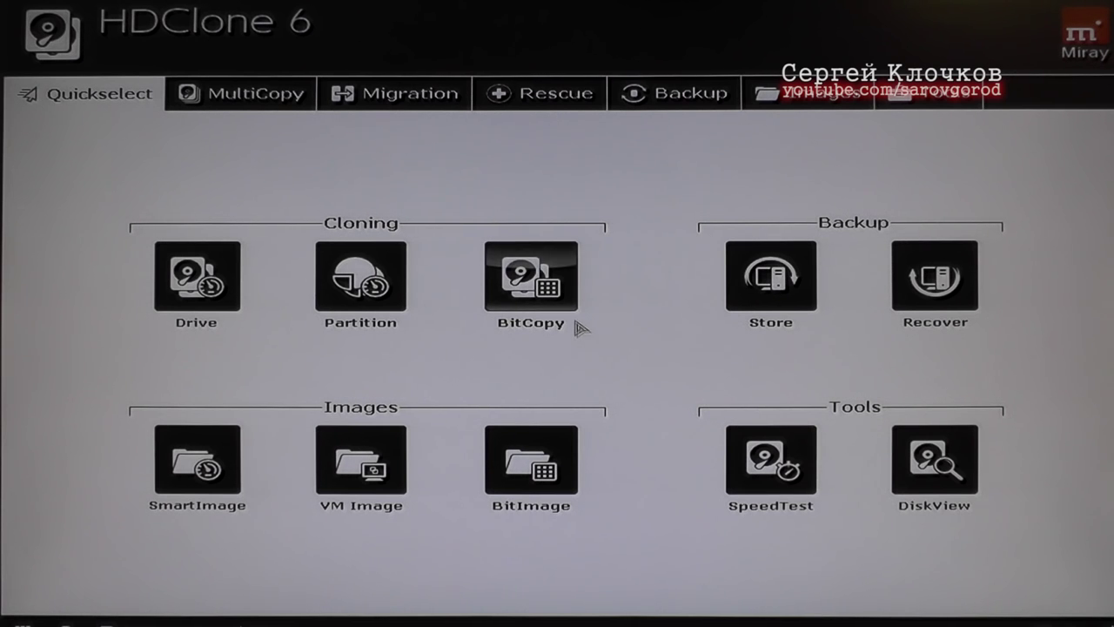
Step: Start another BitCopy clone in HDClone from the JetFlash Transcend 16GB to the 31,105 MB Generic STORAGE DEVICE
{"action": "left_click", "coordinate": [570, 315]}
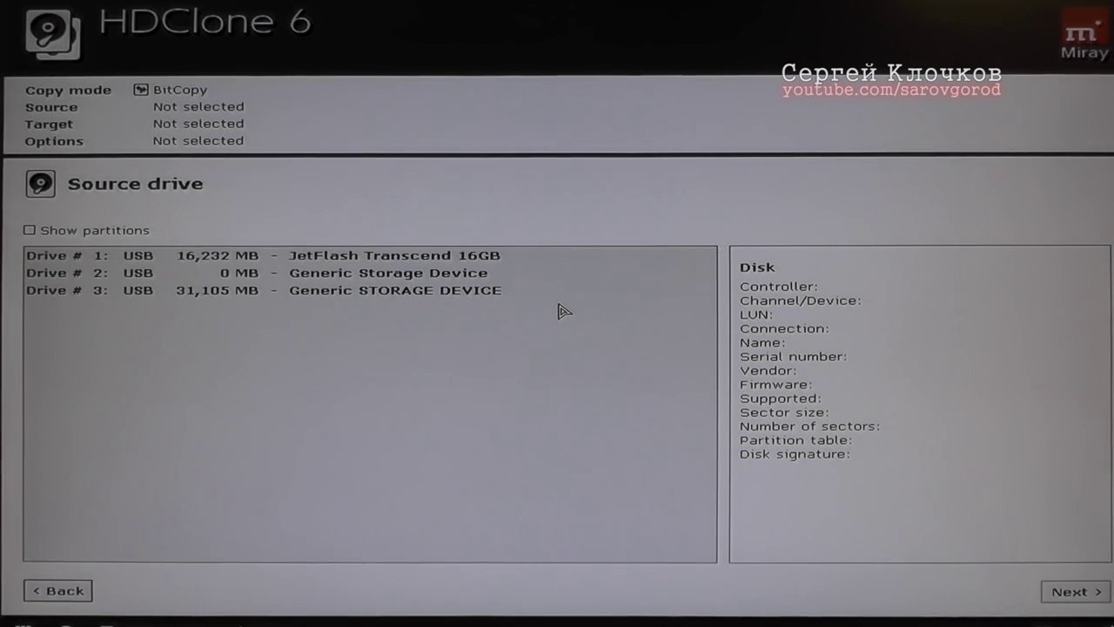
{"action": "left_click", "coordinate": [489, 258]}
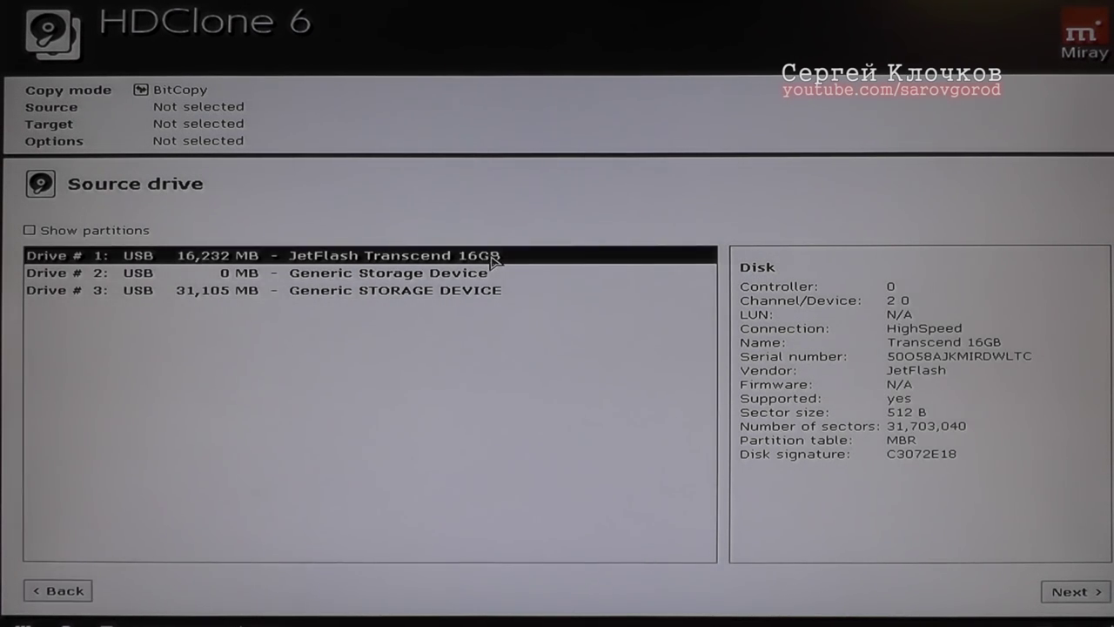
{"action": "left_click", "coordinate": [1080, 605]}
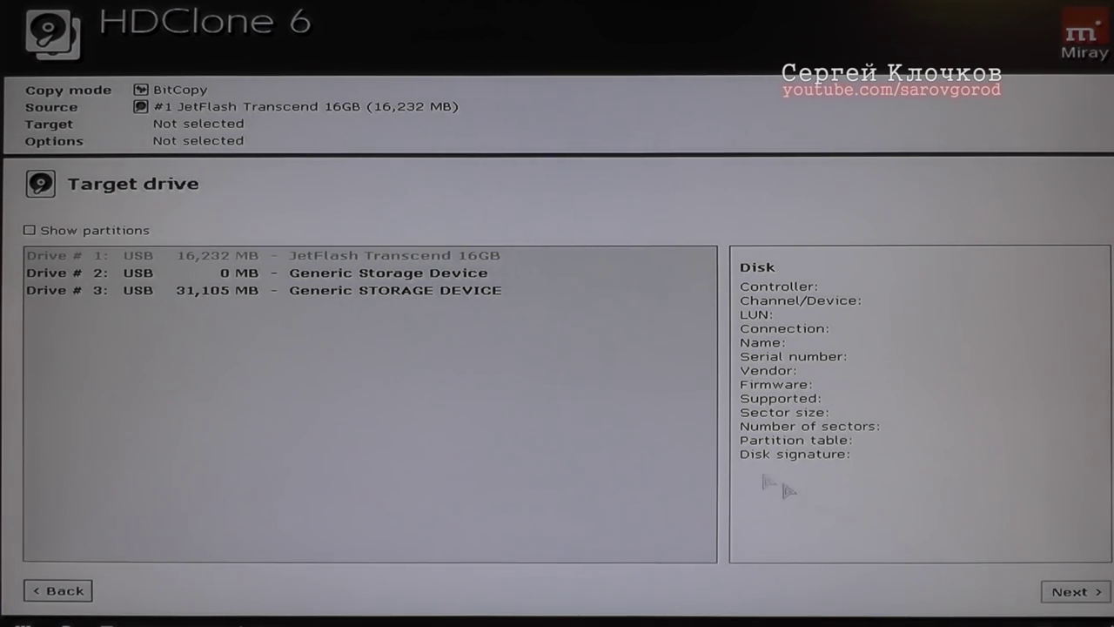
{"action": "left_click", "coordinate": [475, 294]}
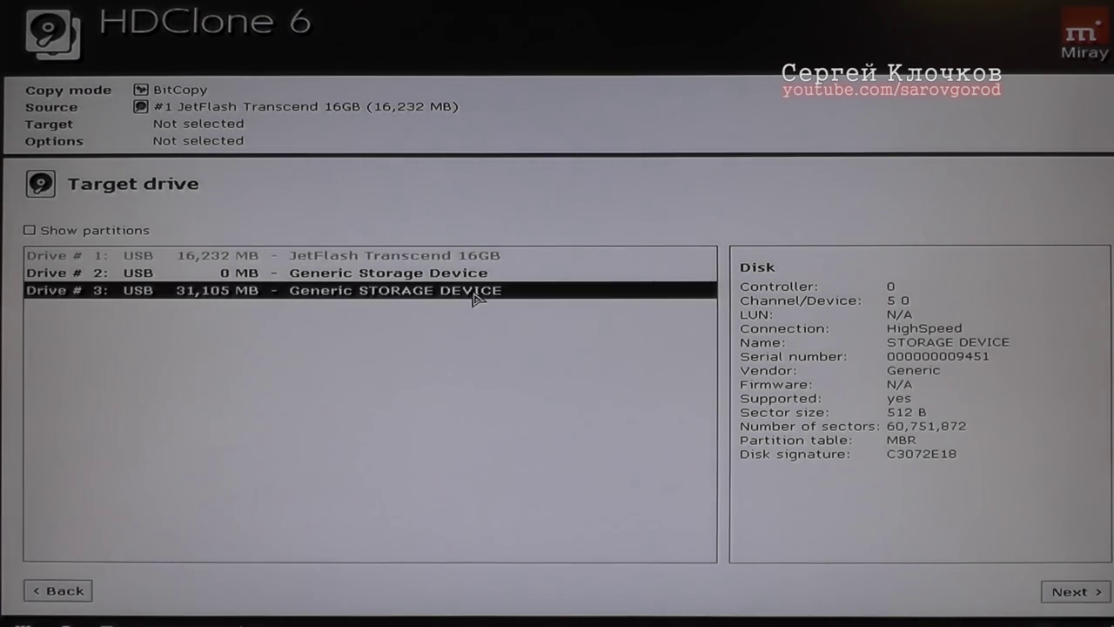
{"action": "left_click", "coordinate": [1076, 594]}
{"action": "left_click", "coordinate": [1080, 595]}
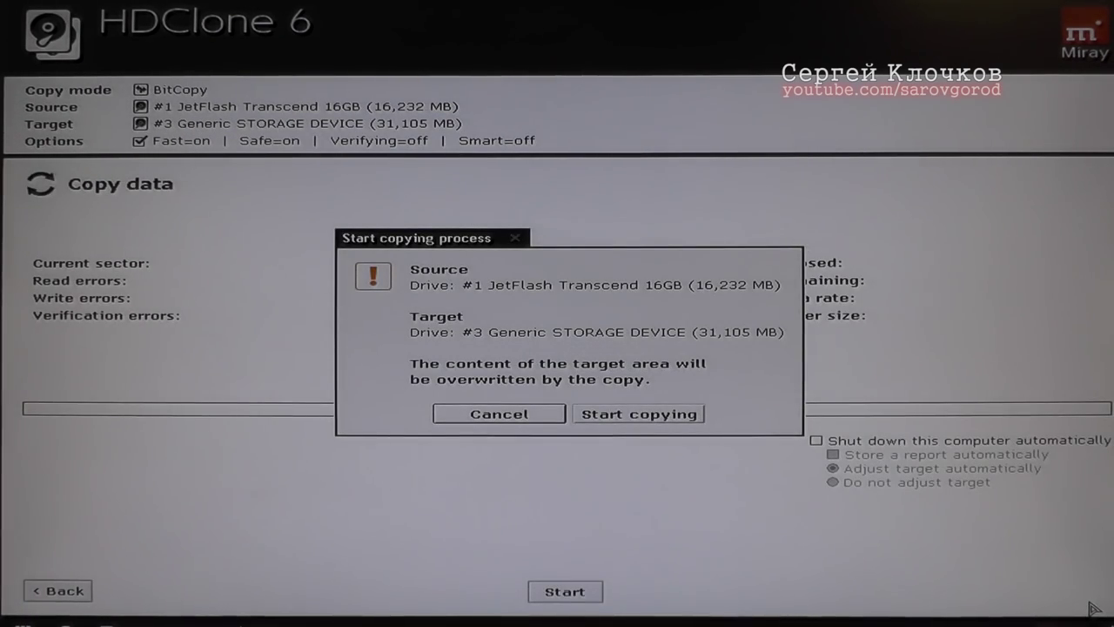
{"action": "left_click", "coordinate": [684, 426]}
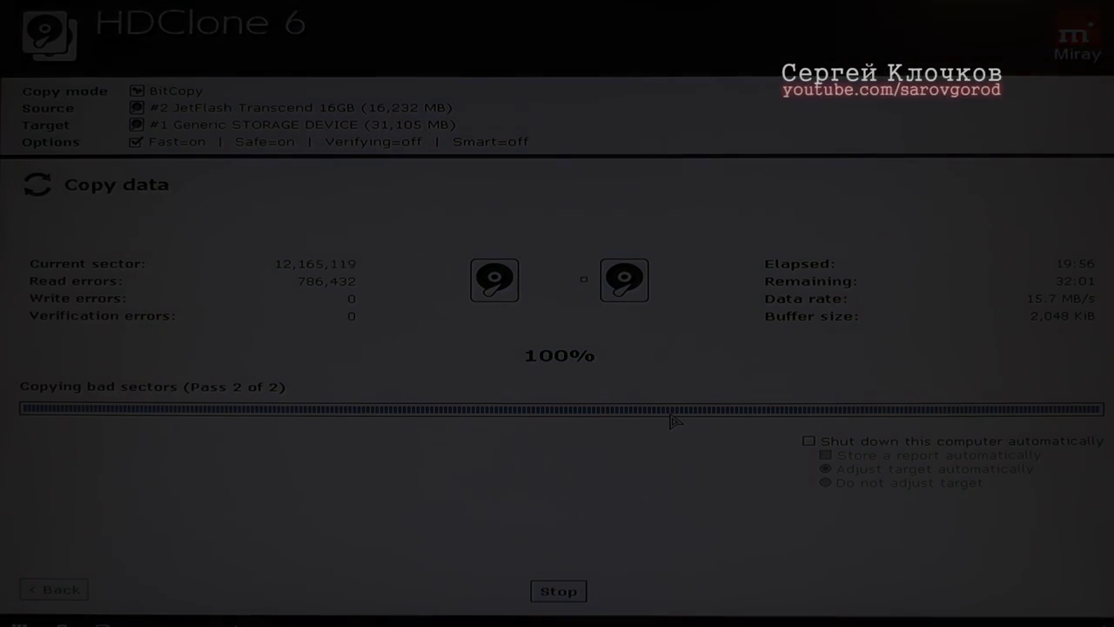
Step: Open Disk Management in Computer Management and examine the partition layout of the cloned removable disk
{"action": "right_click", "coordinate": [24, 33]}
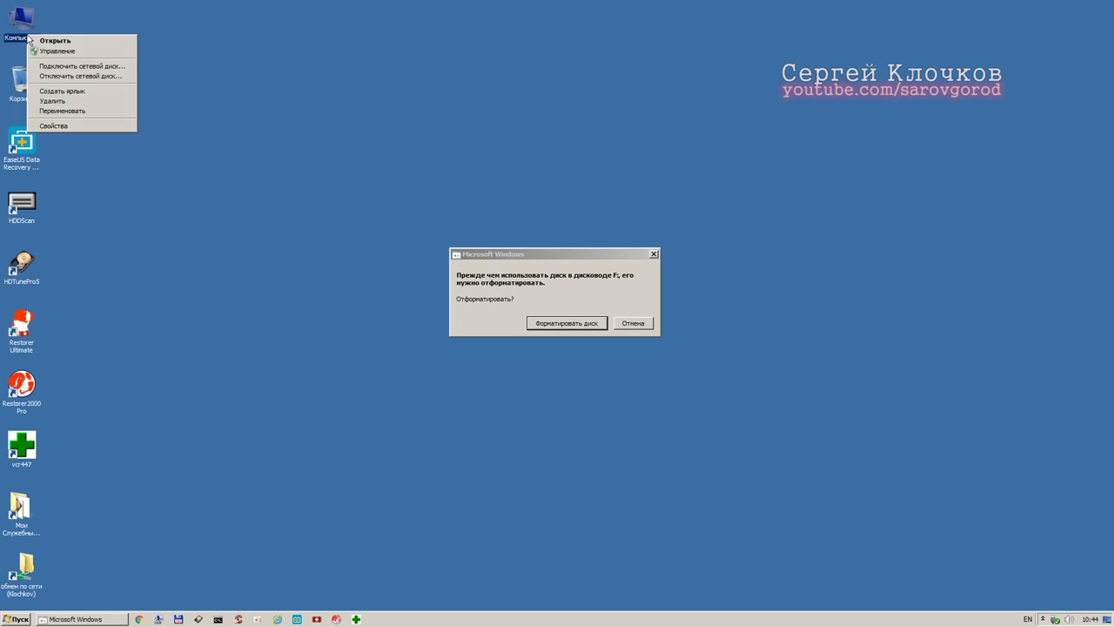
{"action": "left_click", "coordinate": [38, 66]}
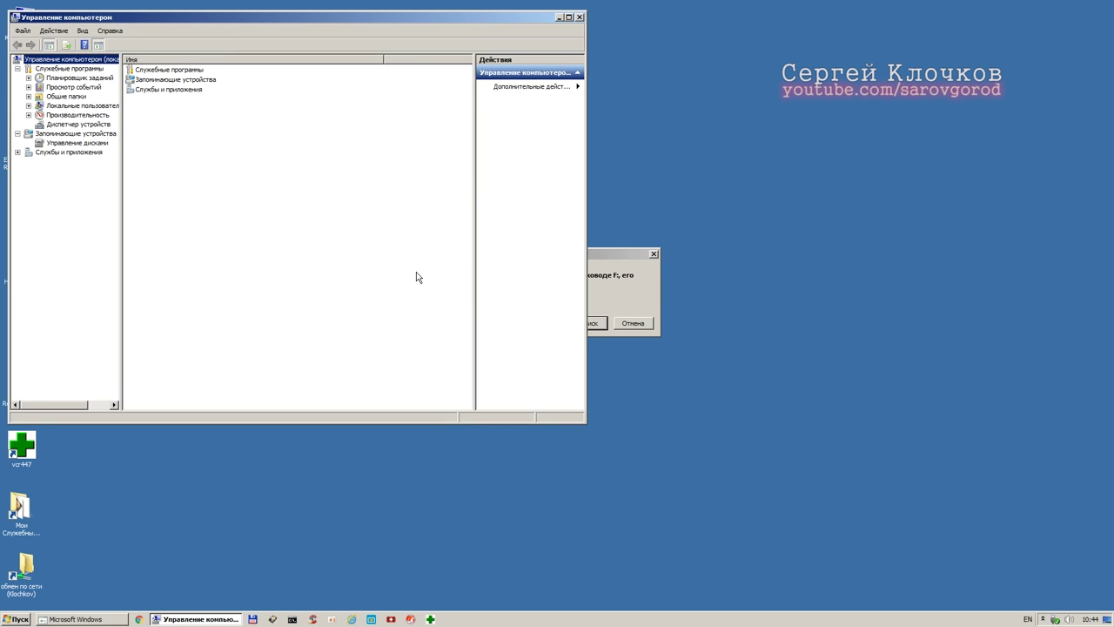
{"action": "left_click", "coordinate": [86, 144]}
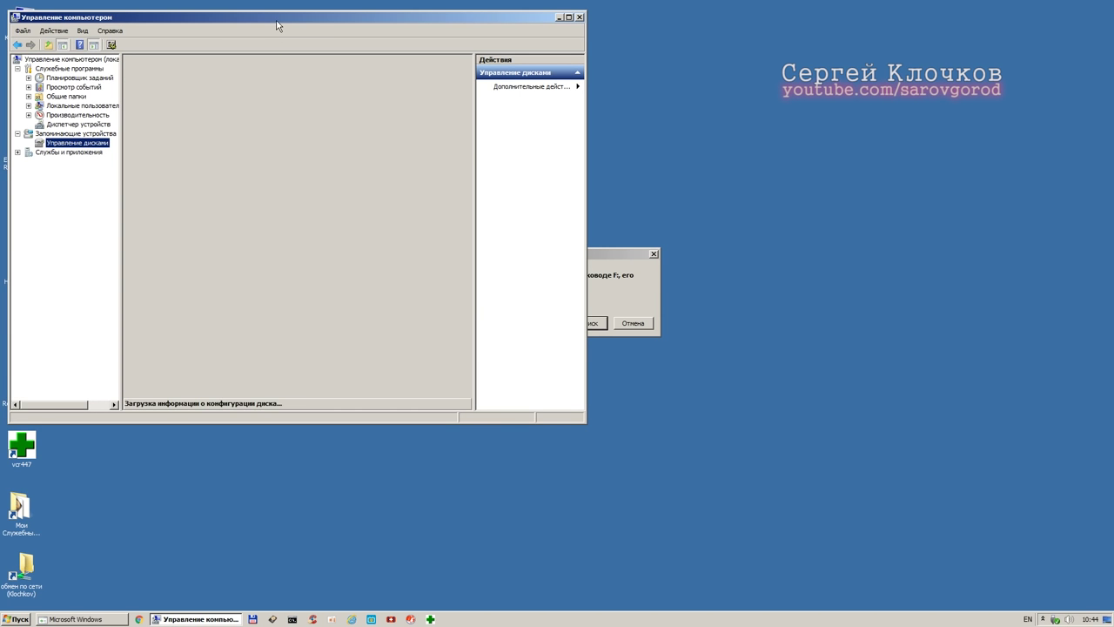
{"action": "left_click_drag", "start_coordinate": [277, 25], "coordinate": [752, 50]}
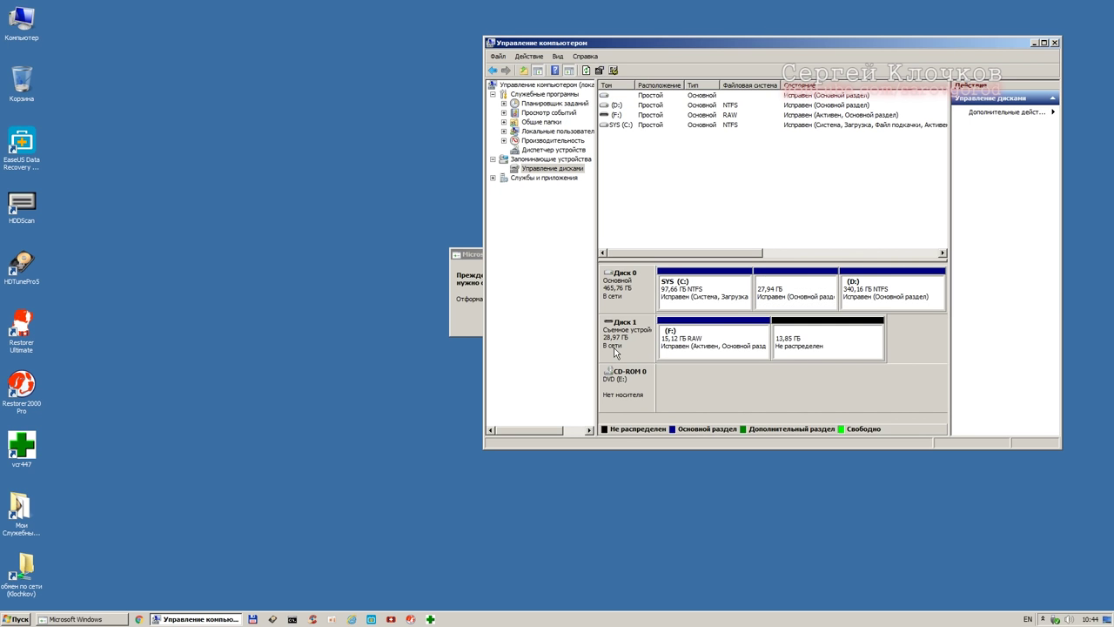
Step: Run a quick scan and a deep scan of disk F: for all file types in EaseUS Data Recovery Wizard
{"action": "double_click", "coordinate": [35, 153]}
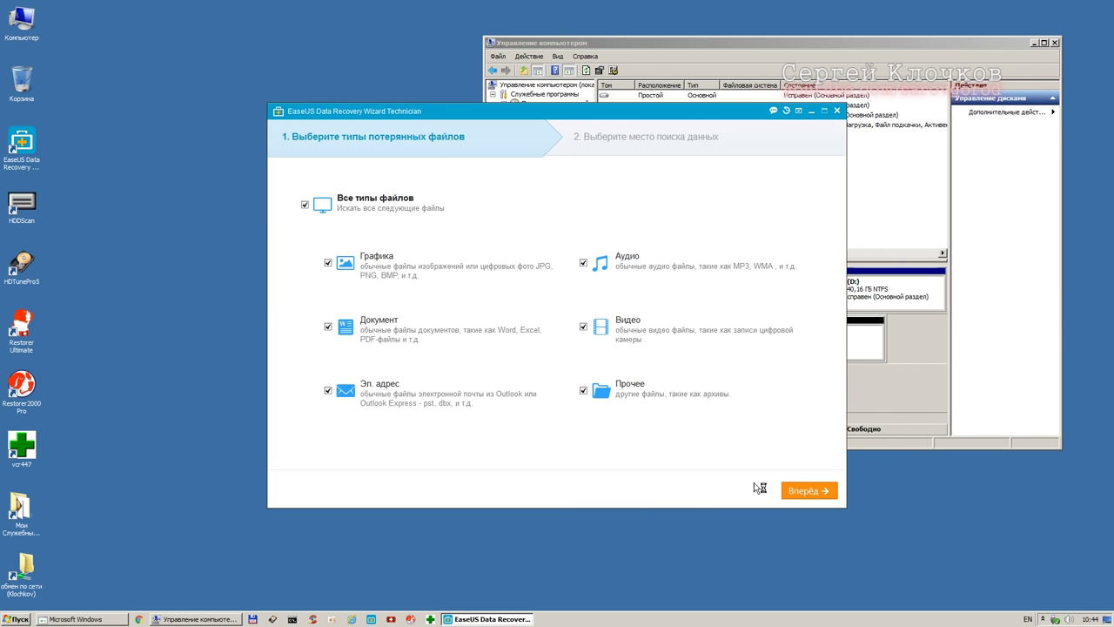
{"action": "left_click", "coordinate": [790, 490]}
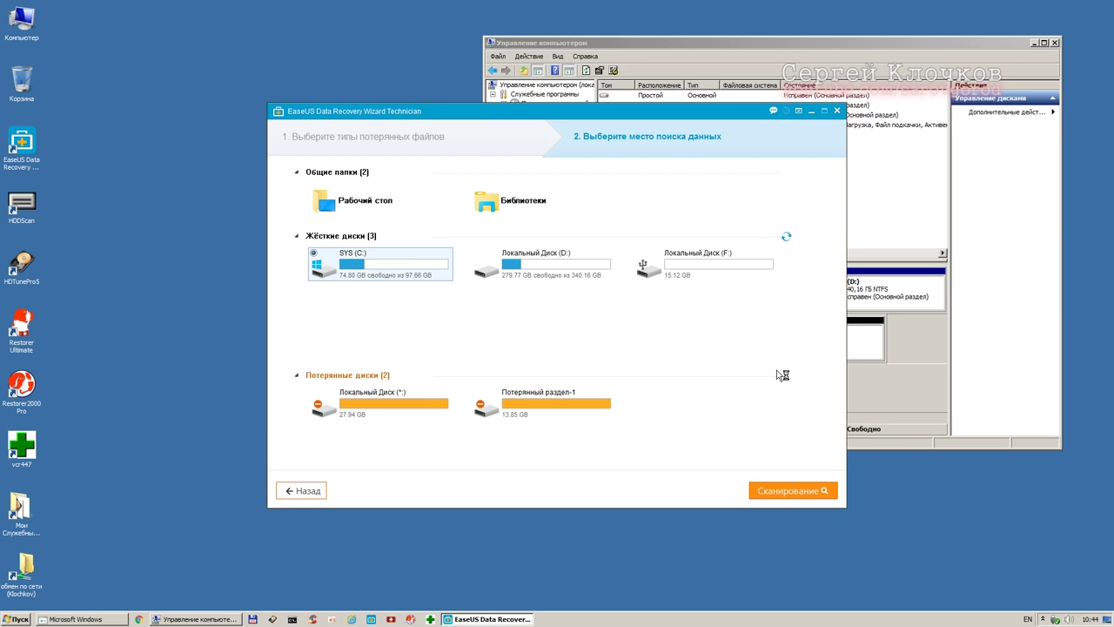
{"action": "left_click", "coordinate": [743, 284]}
{"action": "left_click", "coordinate": [793, 490]}
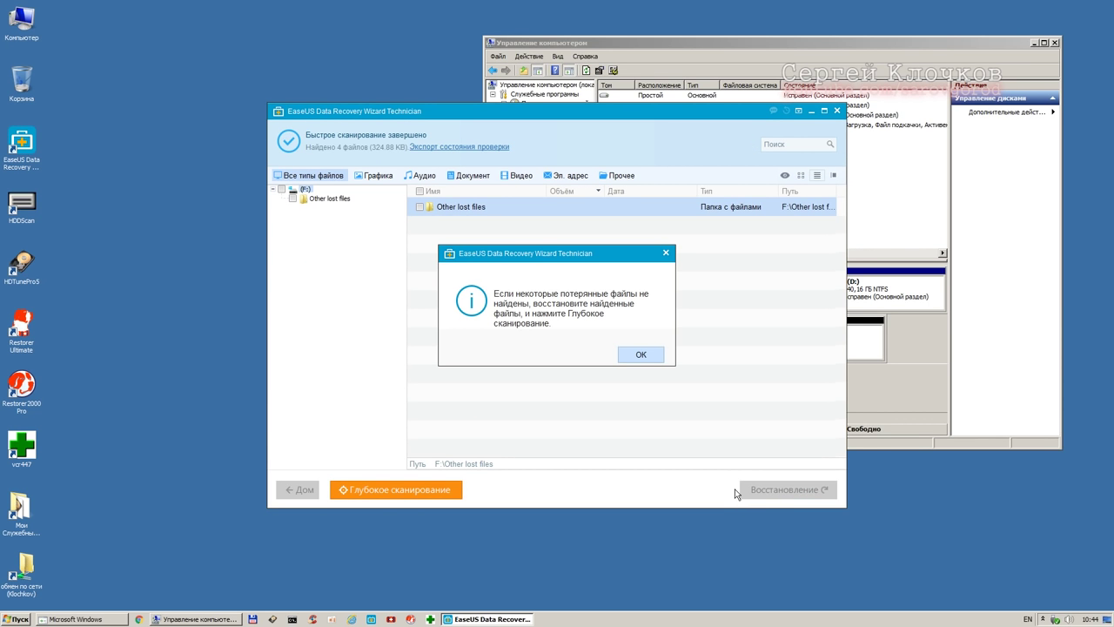
{"action": "left_click", "coordinate": [653, 356]}
{"action": "left_click", "coordinate": [430, 493]}
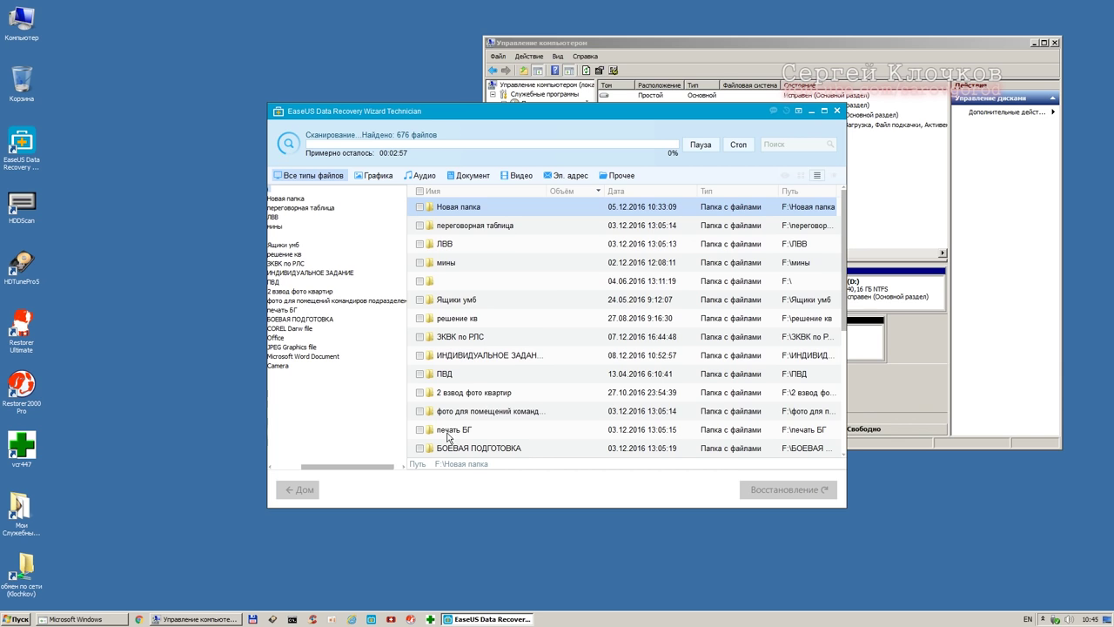
{"action": "left_click_drag", "start_coordinate": [362, 468], "coordinate": [332, 472]}
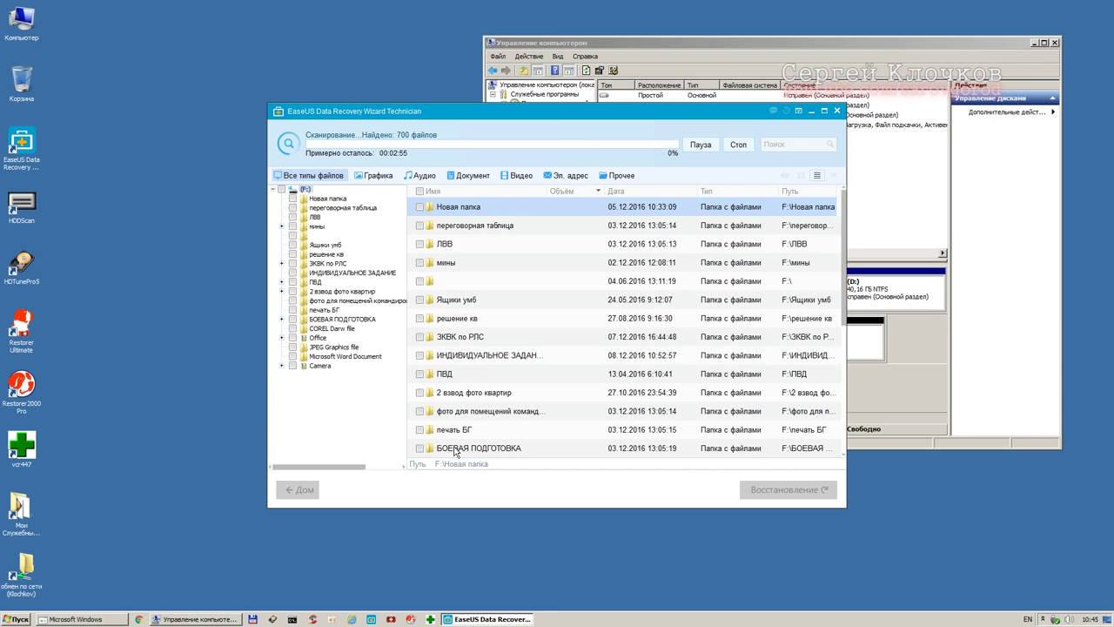
{"action": "left_click", "coordinate": [455, 449]}
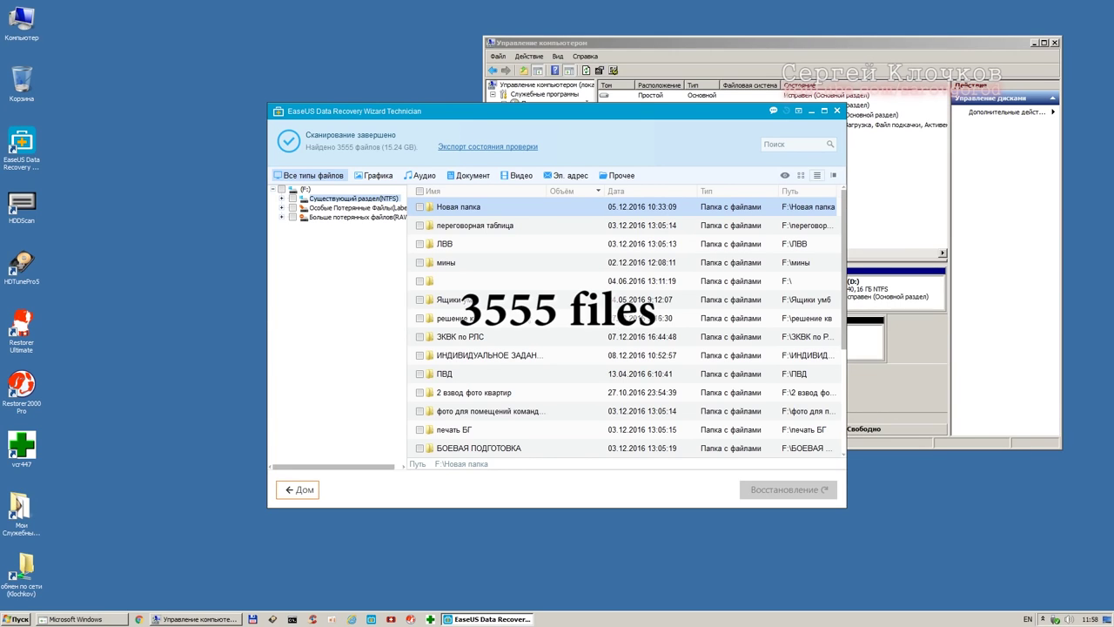
Step: Expand the RAW, special lost files and existing NTFS partition groups in the scan results to examine their folders
{"action": "left_click", "coordinate": [281, 217]}
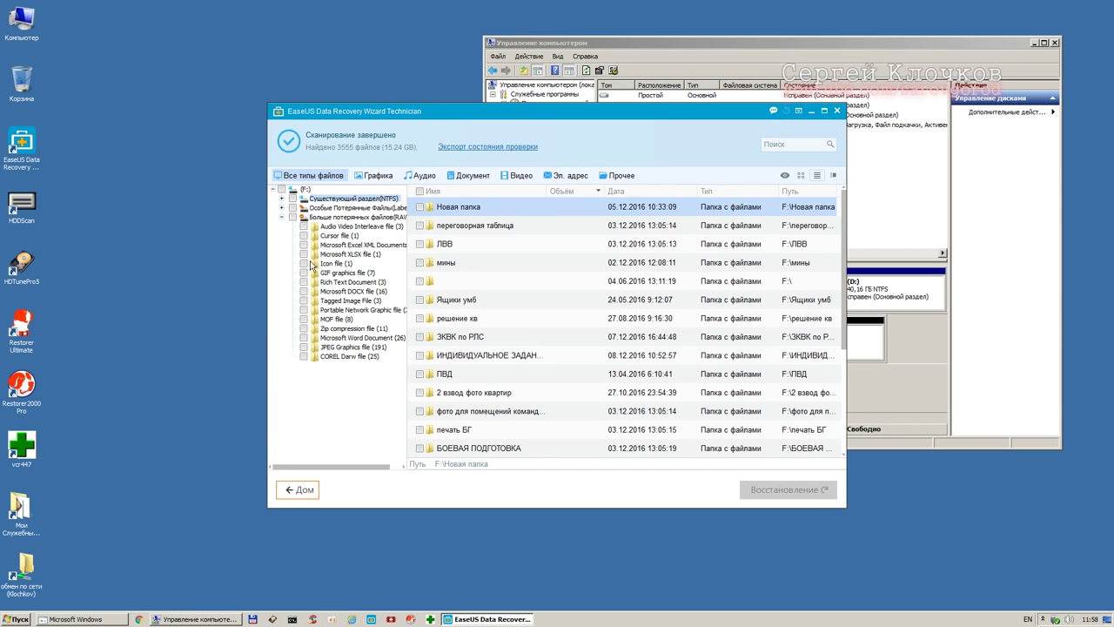
{"action": "left_click", "coordinate": [282, 208]}
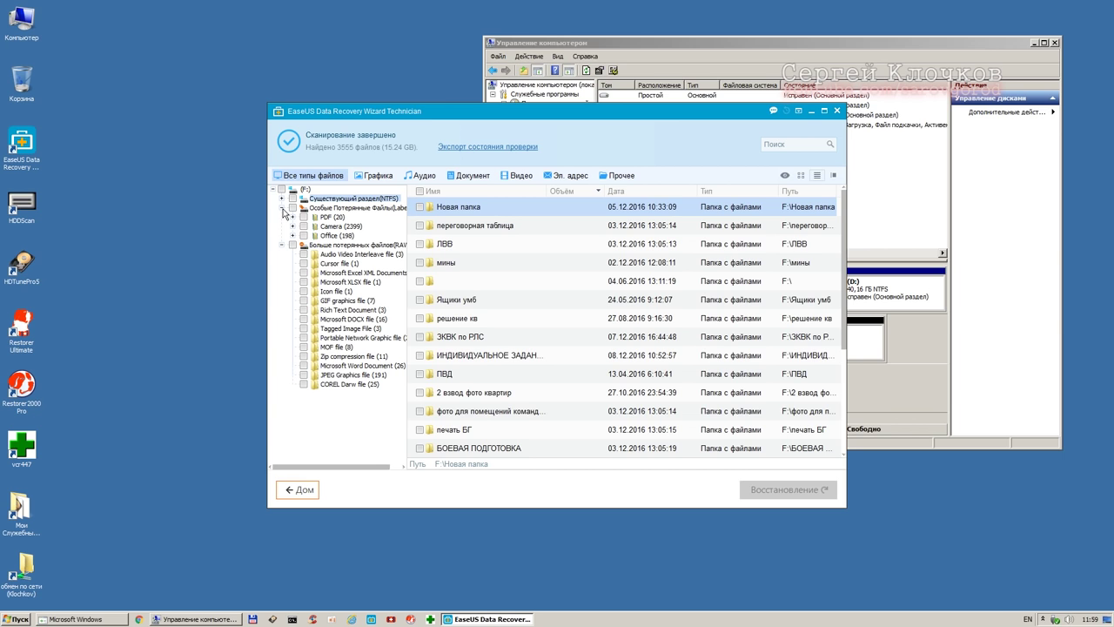
{"action": "left_click", "coordinate": [281, 198]}
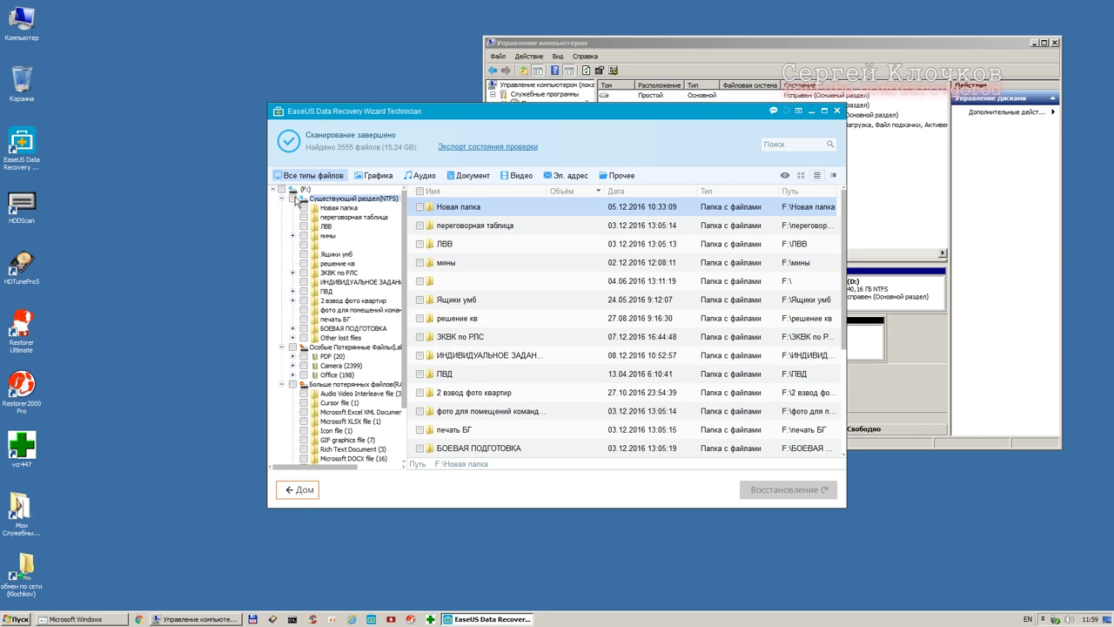
Step: Select all files found on F: and recover them into the existing 27042017 folder on disk D:
{"action": "left_click", "coordinate": [292, 198]}
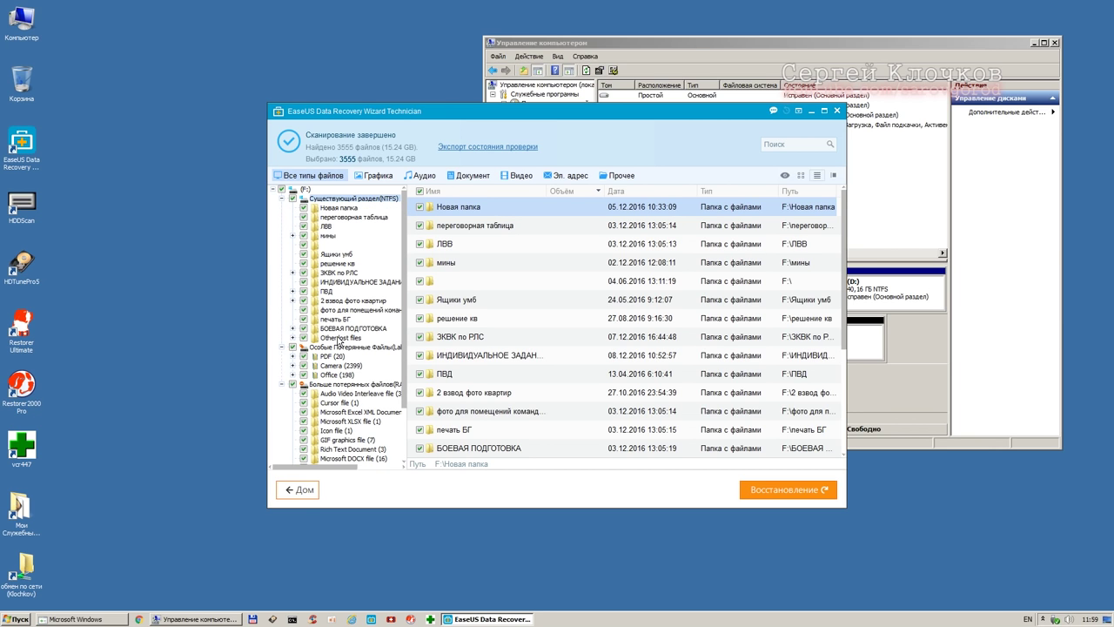
{"action": "left_click", "coordinate": [798, 486]}
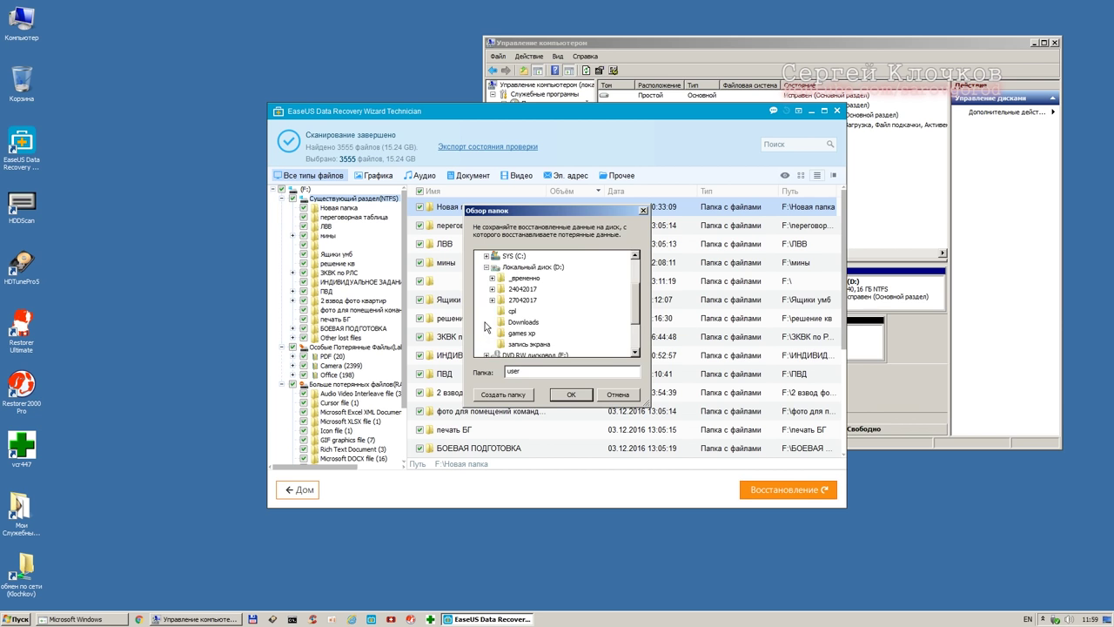
{"action": "left_click", "coordinate": [571, 396]}
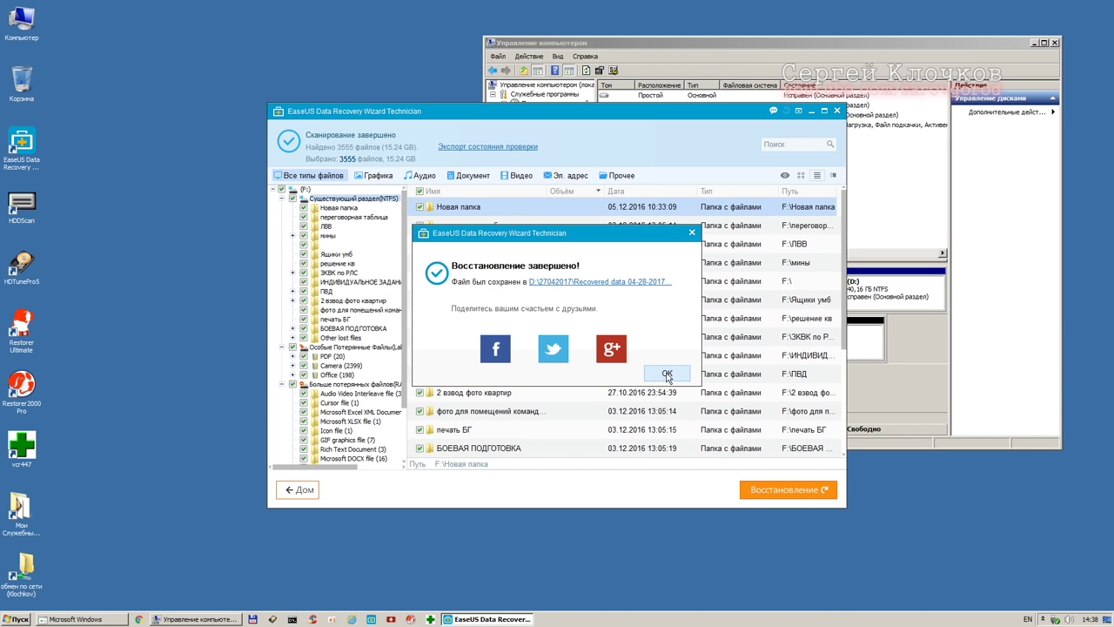
Step: Open the newly recovered data folder and view the properties of Recovered data 04-28-2017 at 11_59_18
{"action": "left_click", "coordinate": [634, 282]}
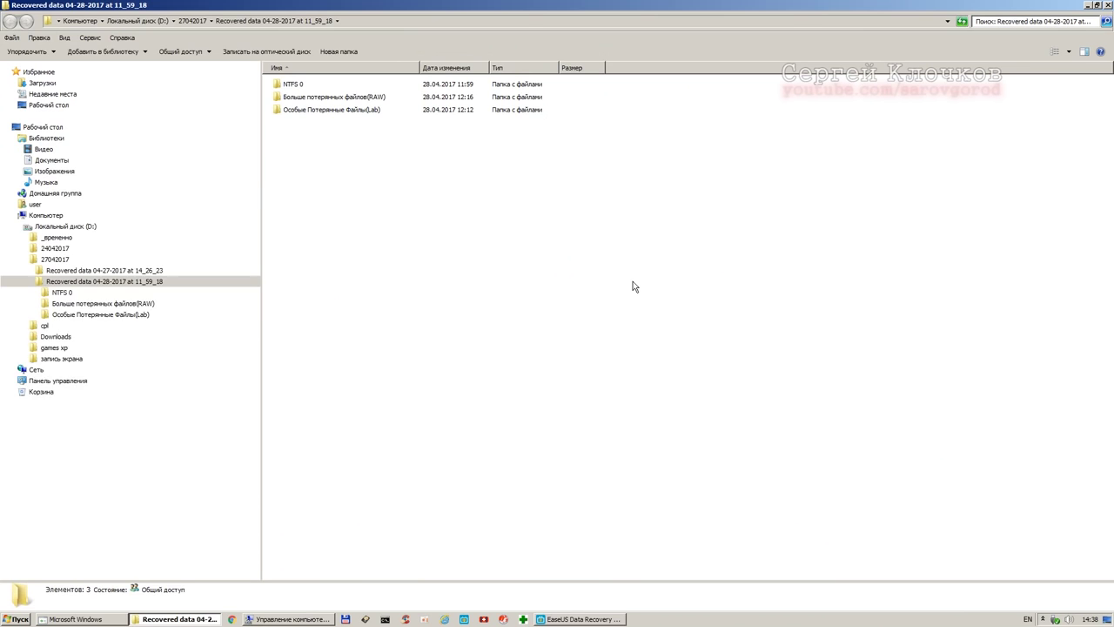
{"action": "right_click", "coordinate": [117, 293]}
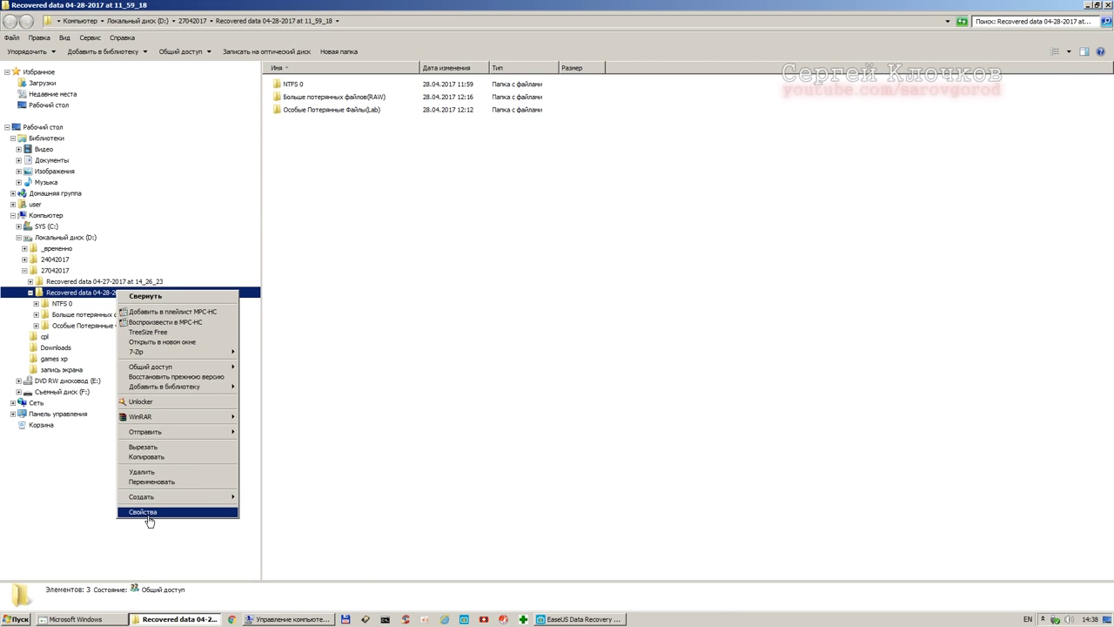
{"action": "left_click", "coordinate": [148, 521]}
{"action": "left_click_drag", "start_coordinate": [251, 330], "coordinate": [901, 289]}
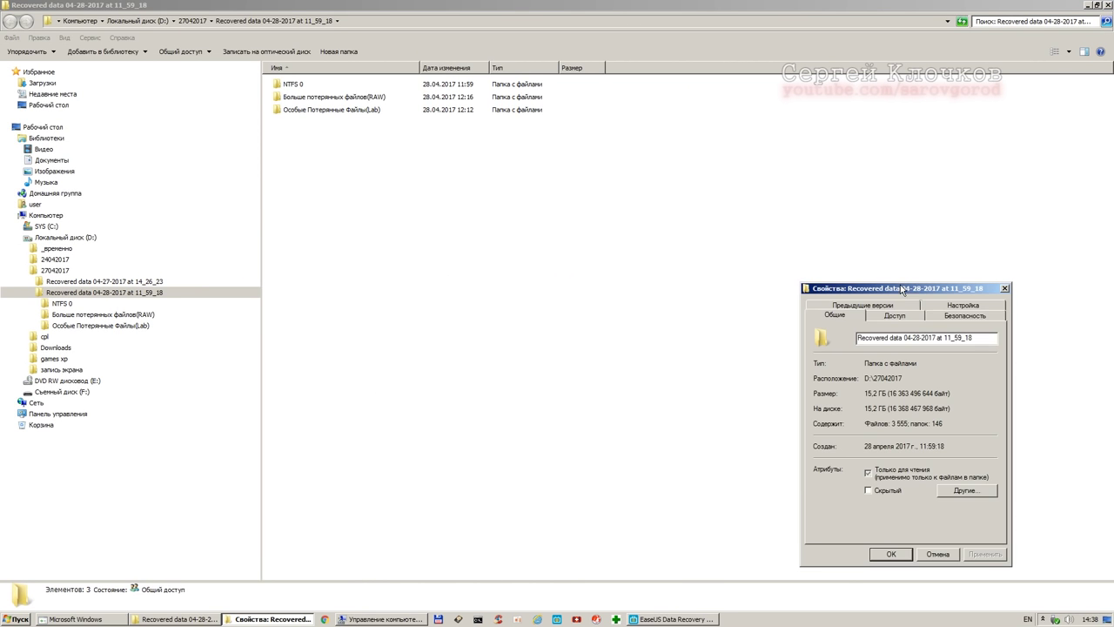
Step: View the properties of Recovered data 04-27-2017 at 14_26_23 and place them beside the other folder's properties, with the folder window minimized
{"action": "right_click", "coordinate": [50, 281]}
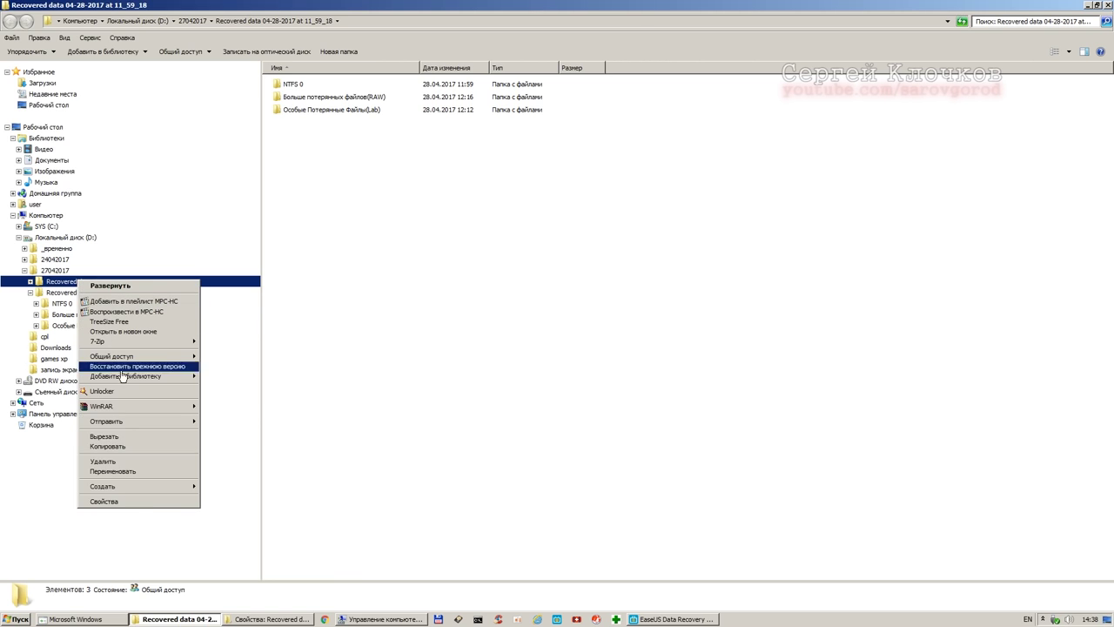
{"action": "left_click", "coordinate": [136, 504]}
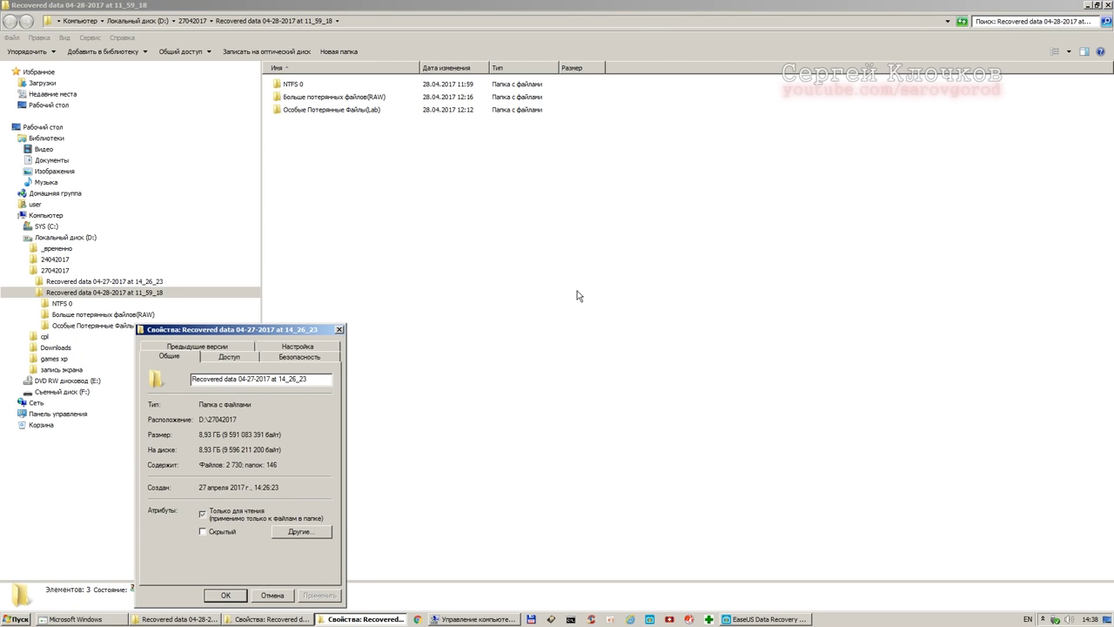
{"action": "left_click", "coordinate": [1091, 5]}
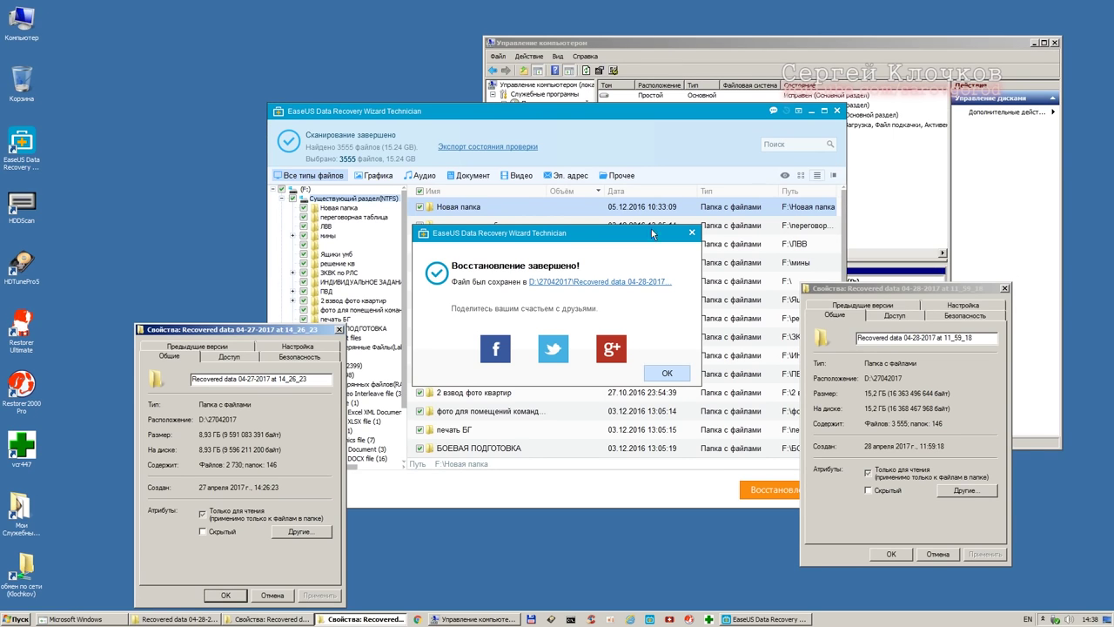
{"action": "left_click_drag", "start_coordinate": [243, 331], "coordinate": [694, 291]}
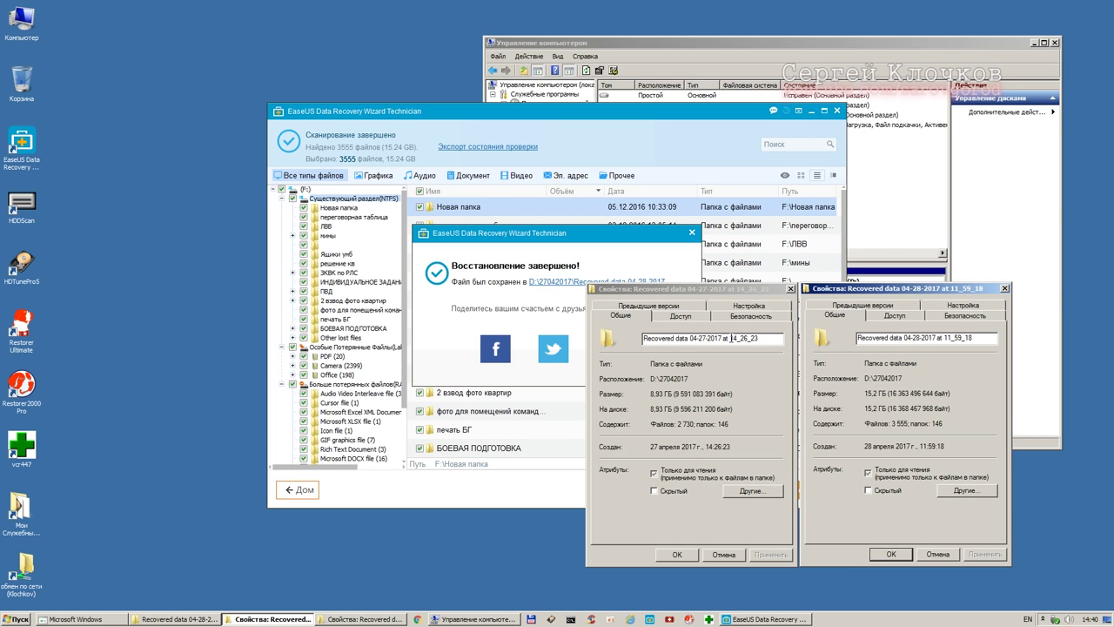
Step: Compare the recovery times in the folder names and the total sizes of the 04-27-2017 and 04-28-2017 recoveries
{"action": "left_click_drag", "start_coordinate": [732, 339], "coordinate": [768, 339]}
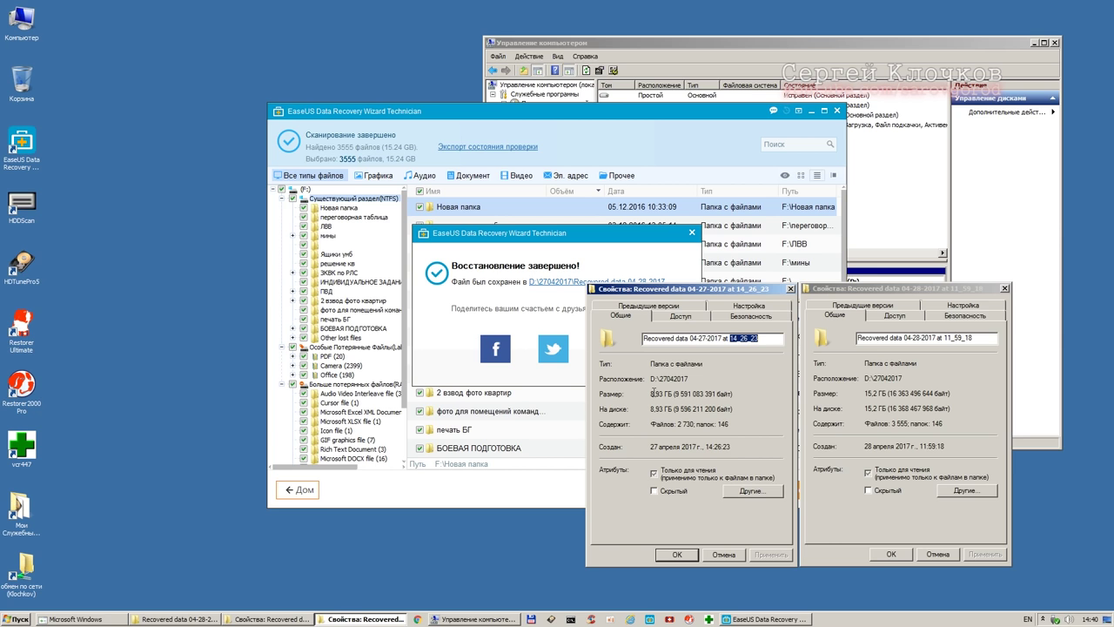
{"action": "left_click_drag", "start_coordinate": [651, 394], "coordinate": [762, 396]}
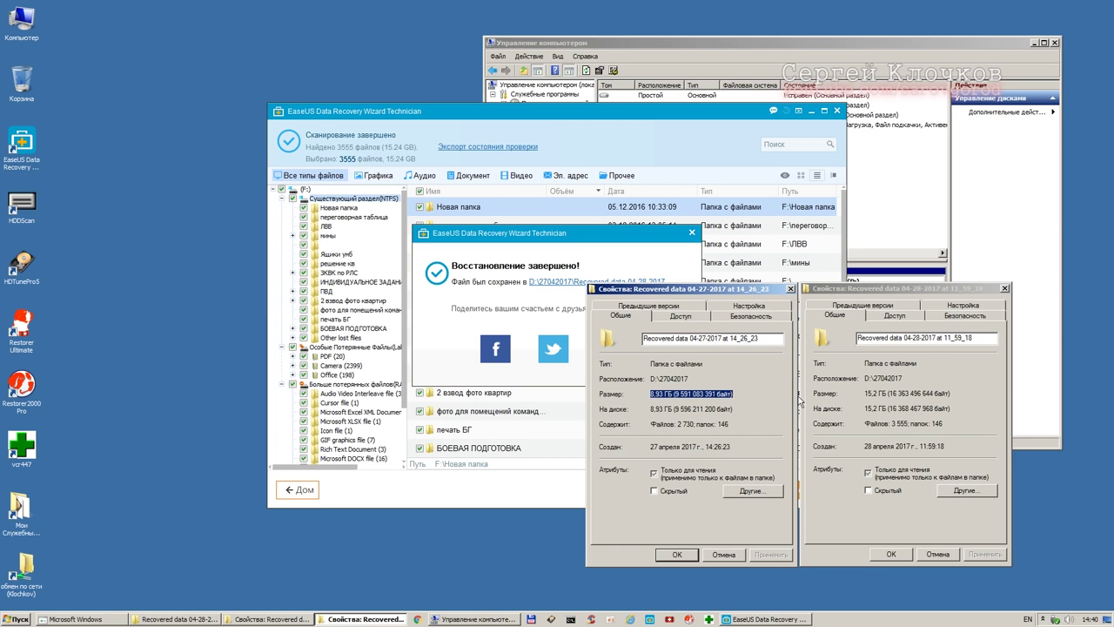
{"action": "left_click_drag", "start_coordinate": [946, 334], "coordinate": [979, 338]}
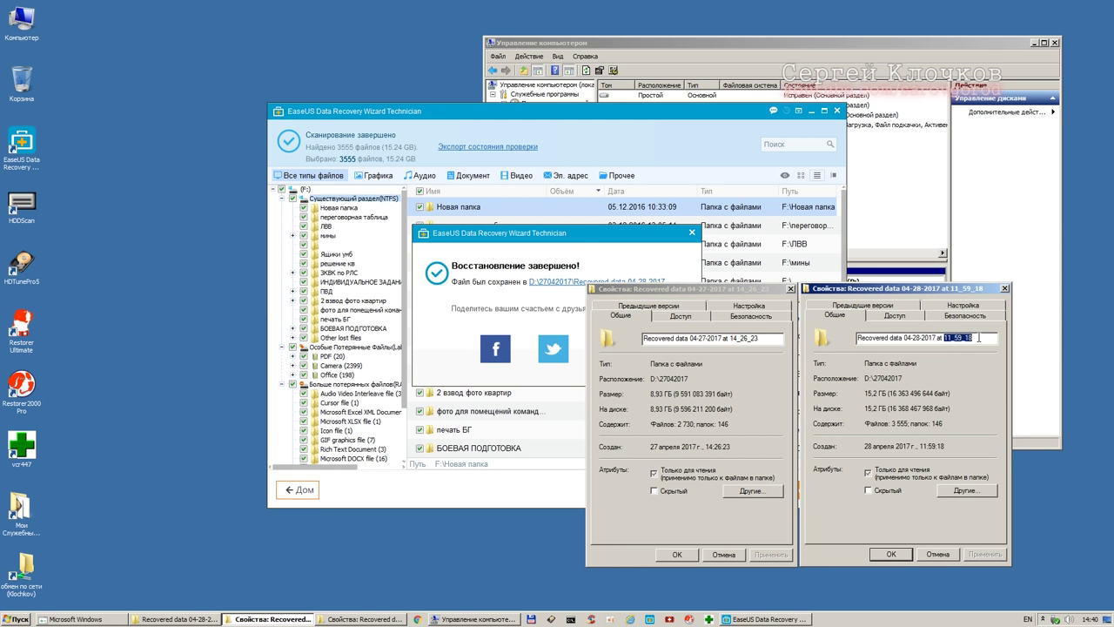
{"action": "left_click_drag", "start_coordinate": [866, 394], "coordinate": [965, 396]}
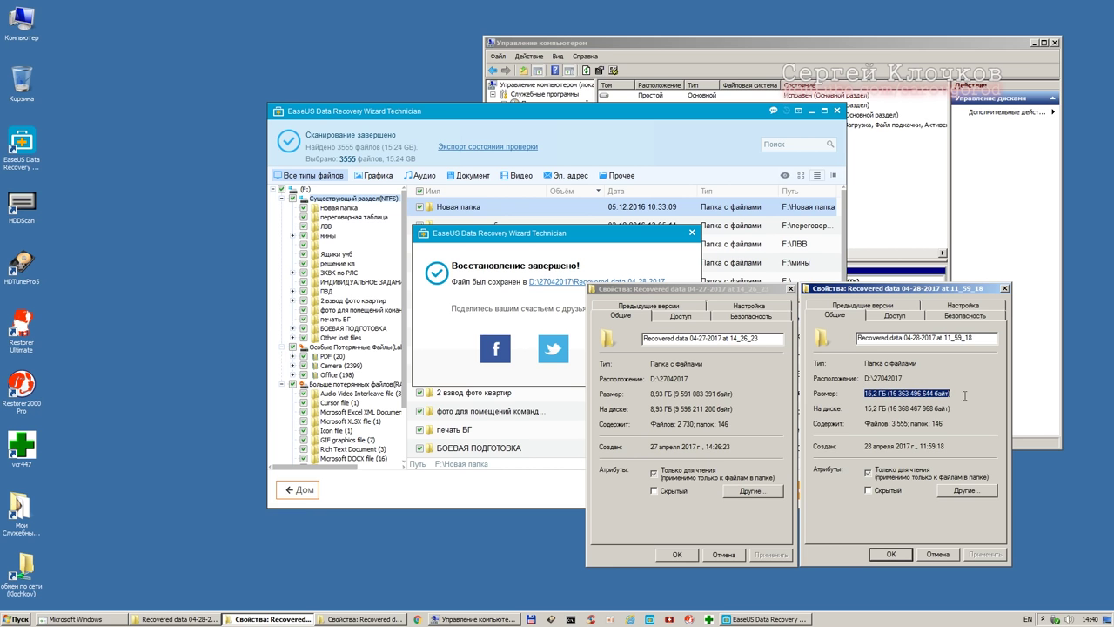